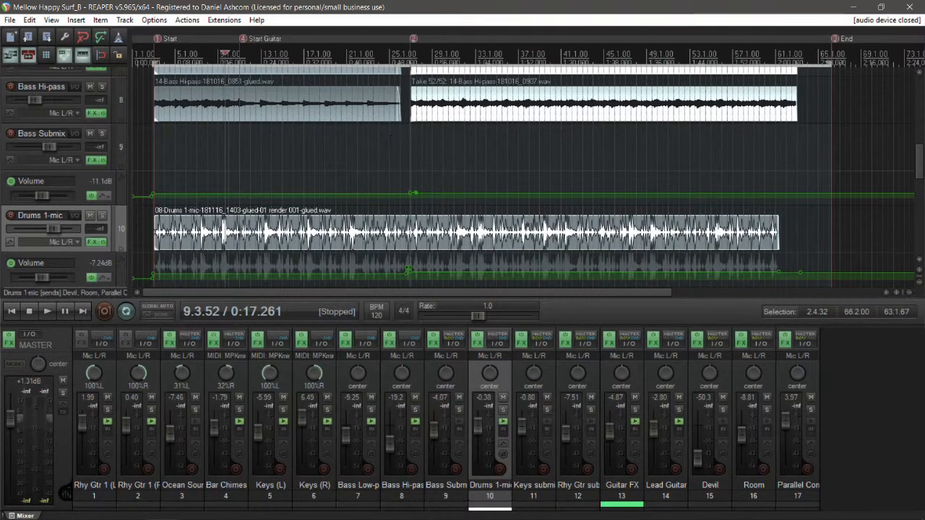
Step: Open the Navigator and use it to shift the arrangement view from the bass tracks to the rhythm guitar tracks around measure 36
key("ctrl+alt+v")
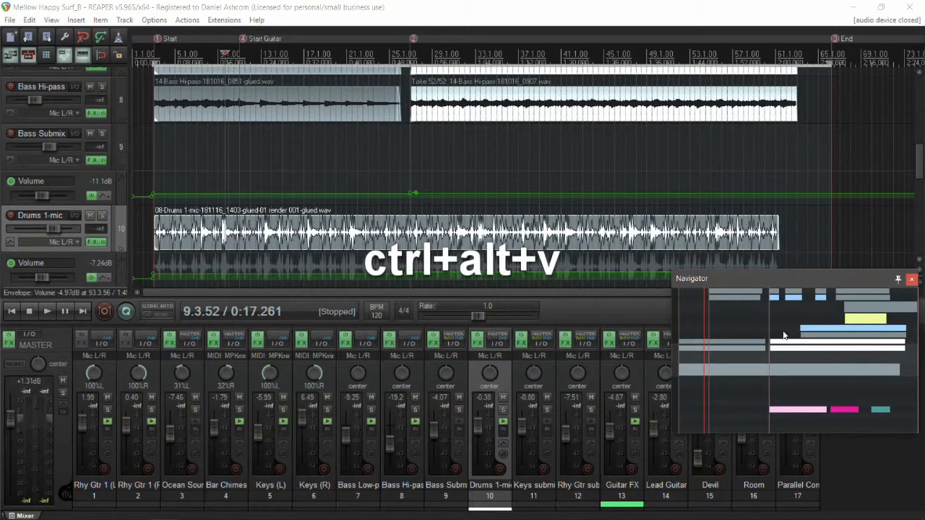
left_click_drag(783, 333, 808, 369)
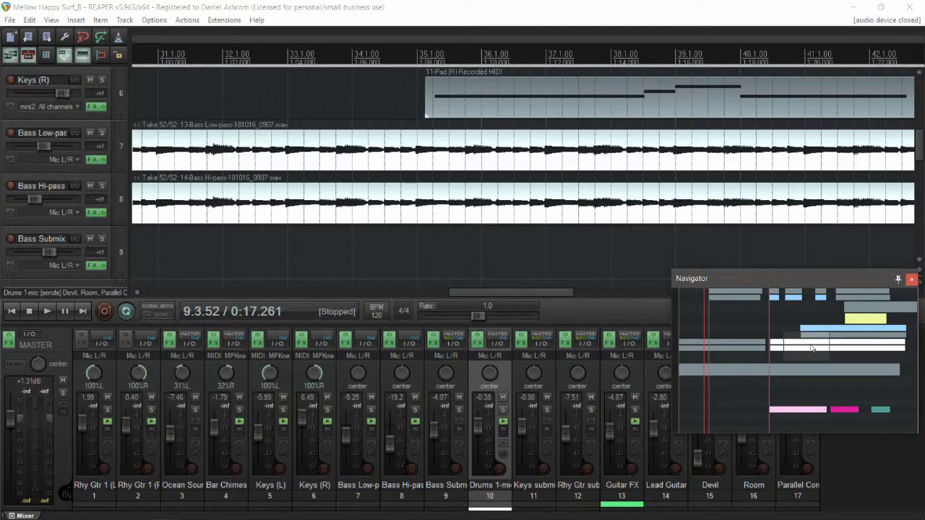
left_click_drag(807, 350, 826, 295)
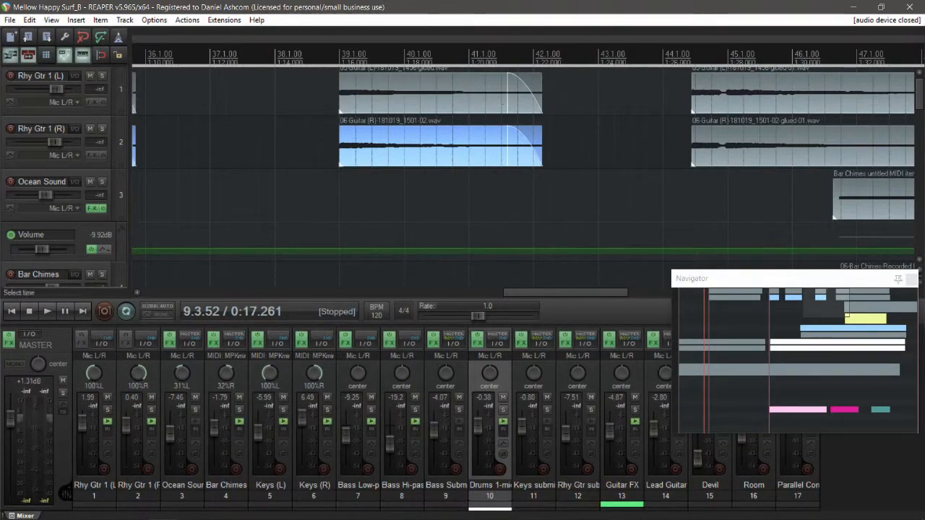
Step: Zoom the timeline to survey the song from Start to End, and reduce the track heights until tracks 1 to 11 fit
scroll(481, 137, "down", 6)
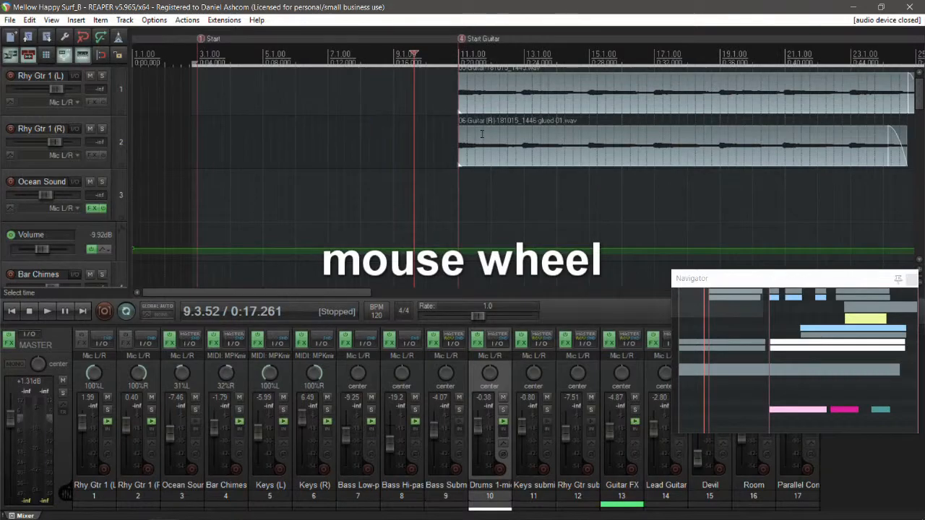
scroll(479, 136, "down", 4)
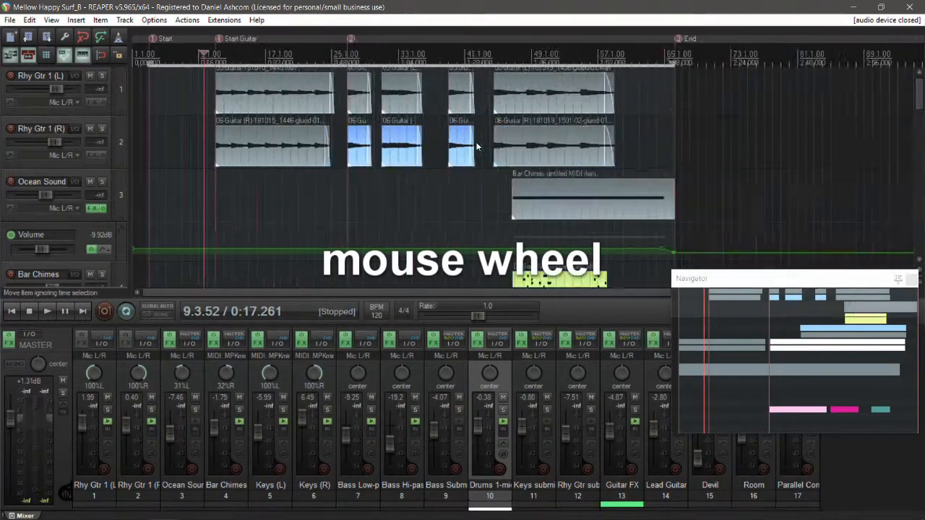
scroll(477, 146, "up", 2)
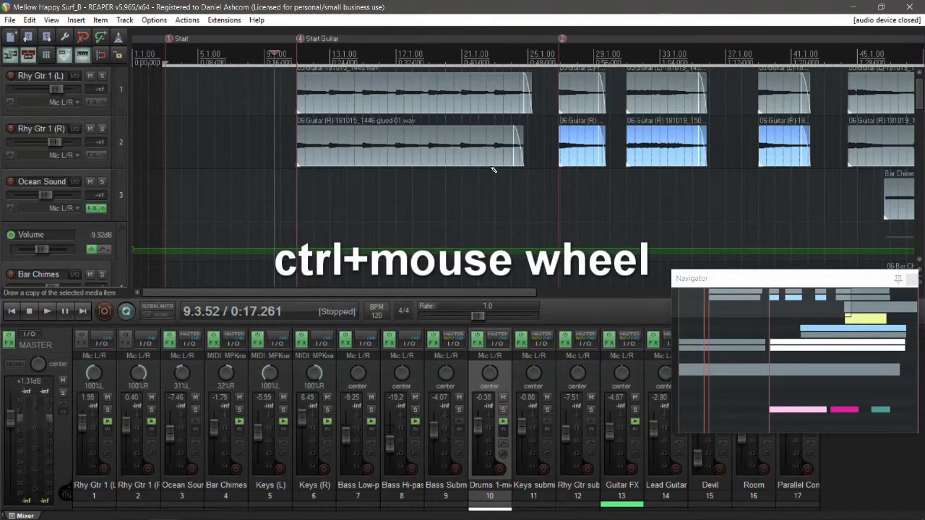
scroll(493, 170, "down", 5)
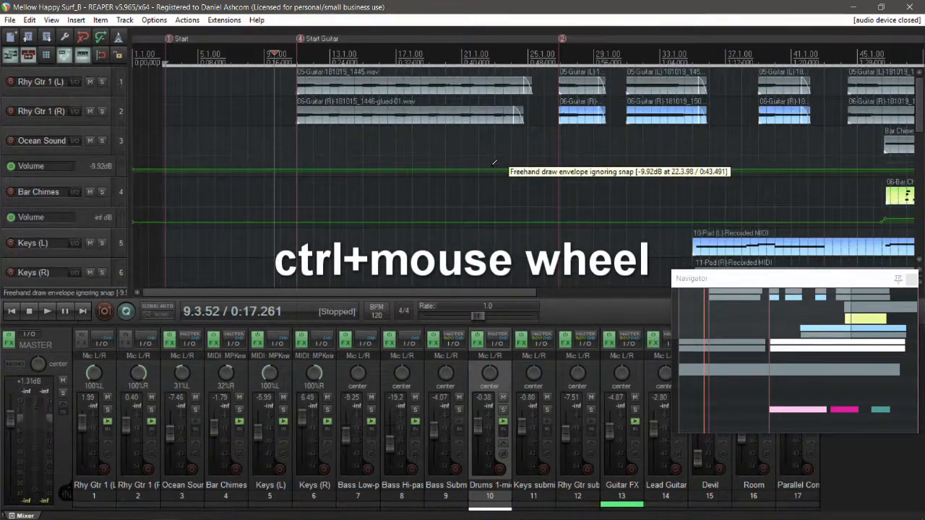
scroll(494, 170, "up", 3)
scroll(494, 170, "down", 3)
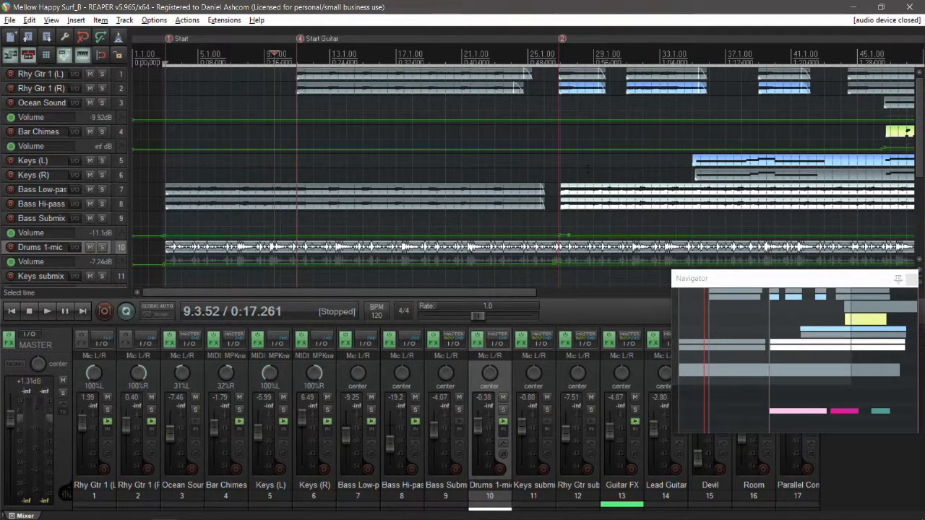
Step: Look through the arrangement horizontally, back and forth between its beginning and the End marker
scroll(589, 167, "right", 5)
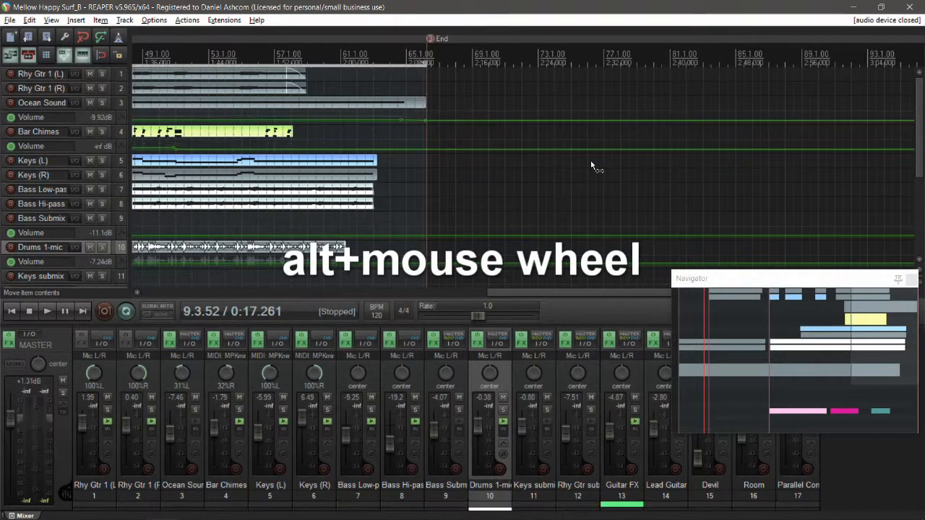
scroll(588, 172, "left", 5)
scroll(588, 172, "right", 3)
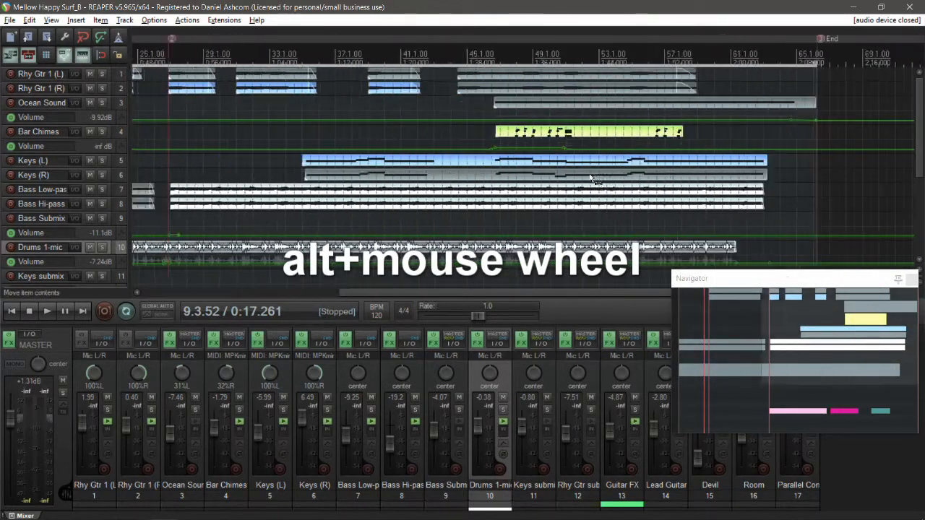
scroll(591, 181, "left", 5)
scroll(590, 182, "right", 2)
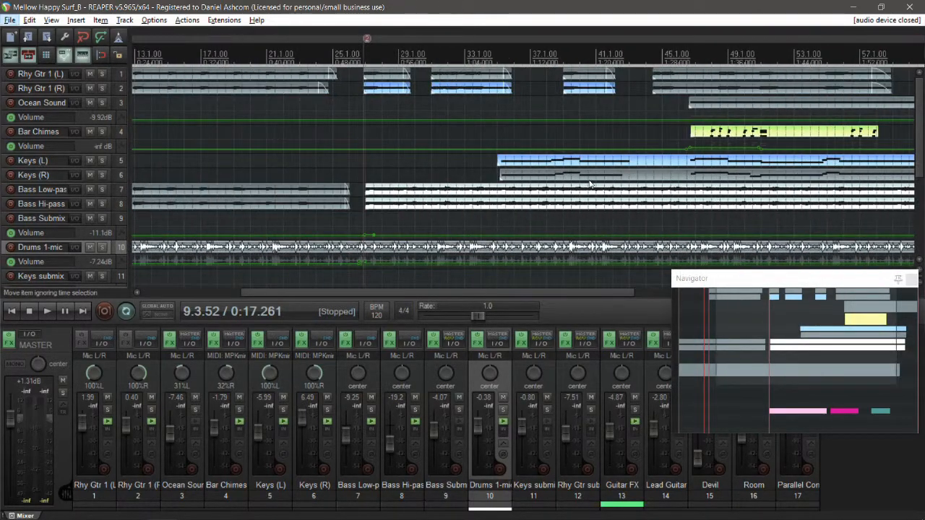
Step: Look through the arrangement vertically, from the rhythm guitar tracks down to the Lead Guitar track and back
scroll(590, 184, "down", 4)
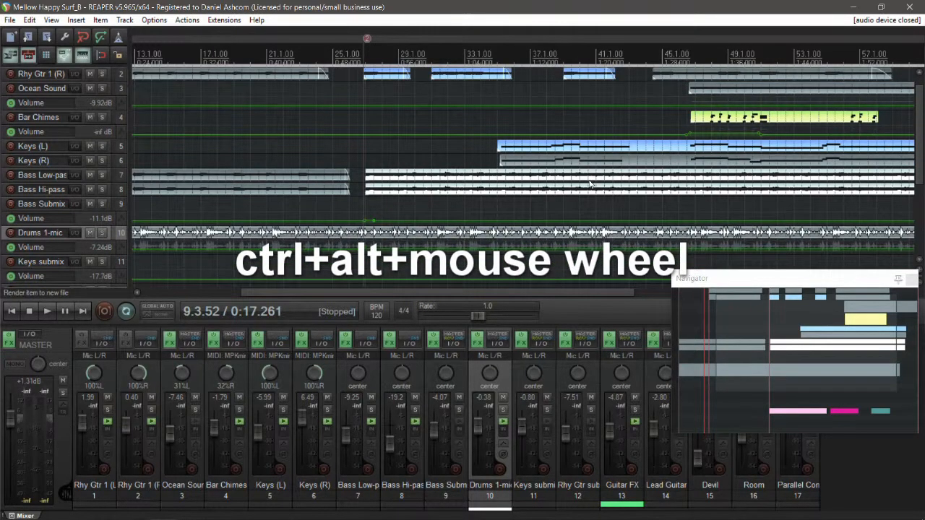
scroll(590, 184, "up", 4)
scroll(589, 184, "down", 5)
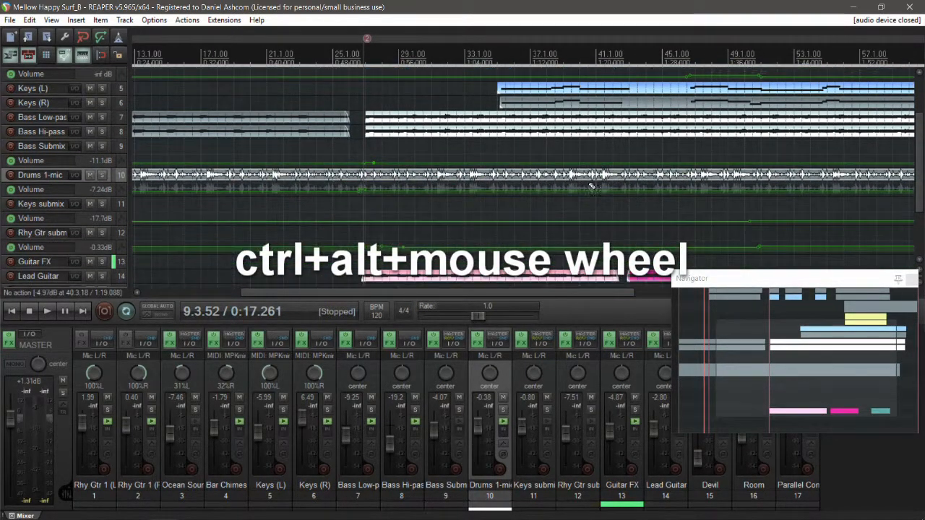
scroll(588, 184, "up", 5)
scroll(589, 185, "down", 3)
scroll(589, 186, "down", 2)
scroll(588, 186, "up", 5)
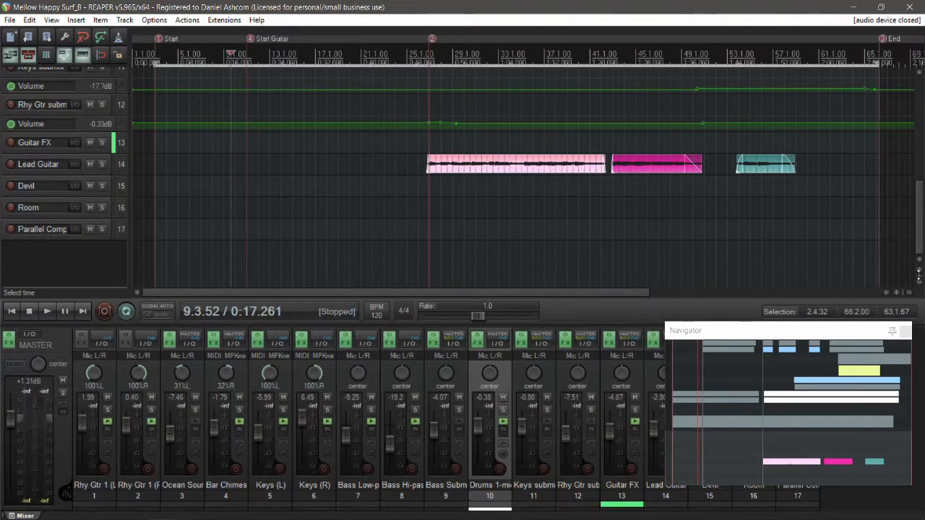
Step: Adjust the track heights and the horizontal zoom while viewing the Lead Guitar items and the effect tracks below them
left_click(919, 270)
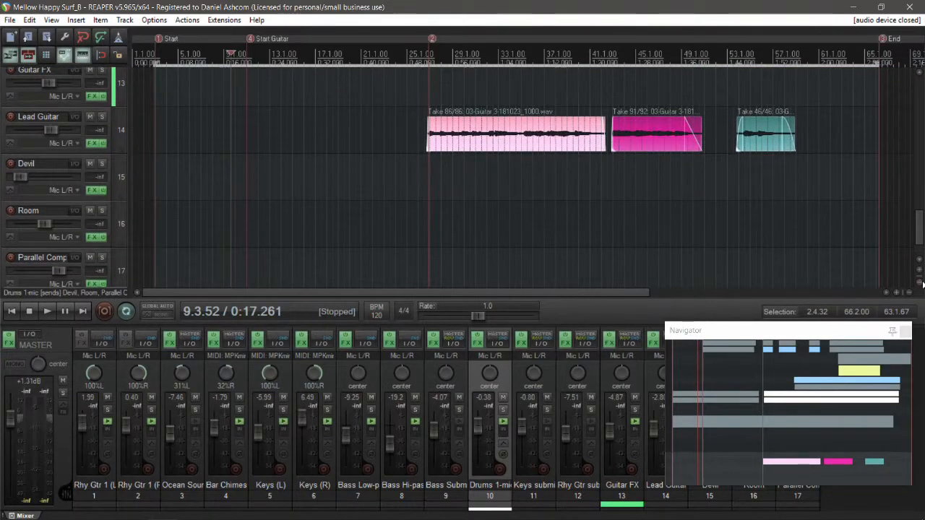
left_click(919, 282)
left_click(908, 296)
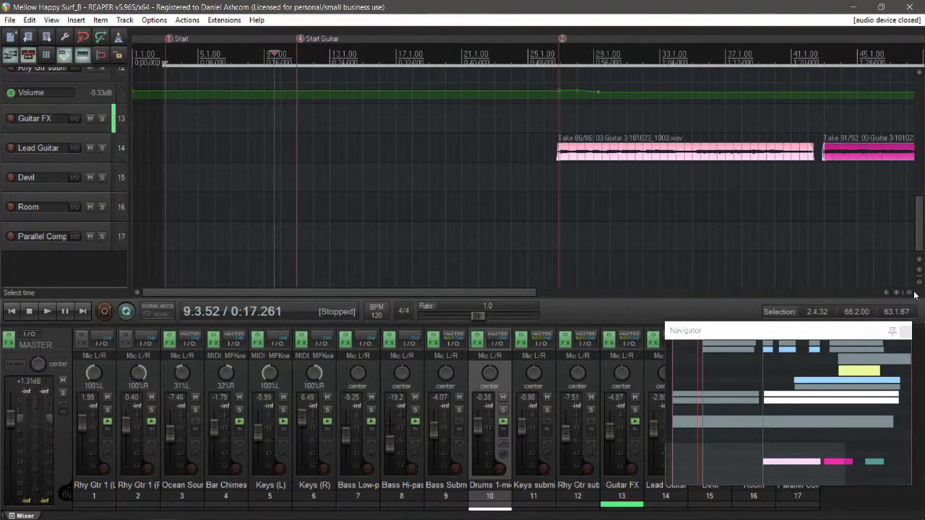
left_click(896, 292)
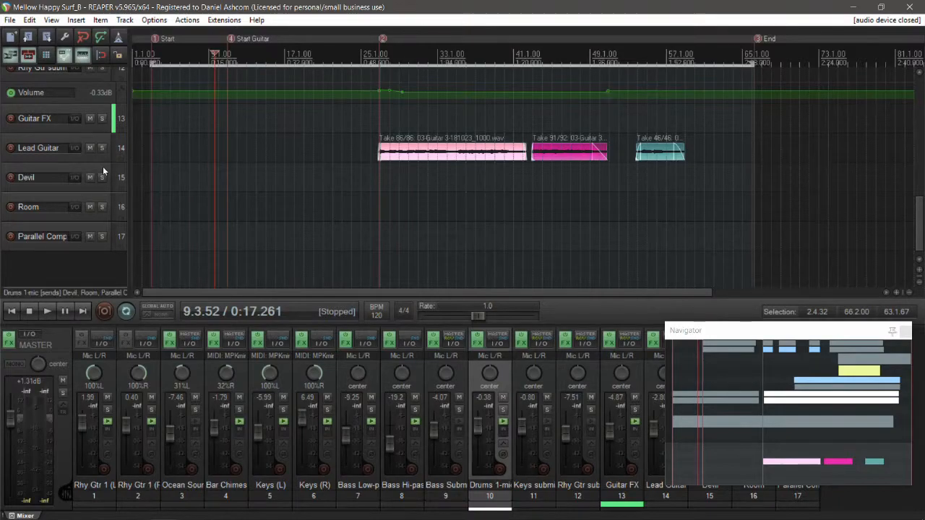
Step: Look through the track list between the Guitar FX track and the rhythm guitar tracks, and shift the timeline horizontally
scroll(103, 166, "up", 4)
scroll(102, 166, "up", 5)
scroll(102, 167, "down", 4)
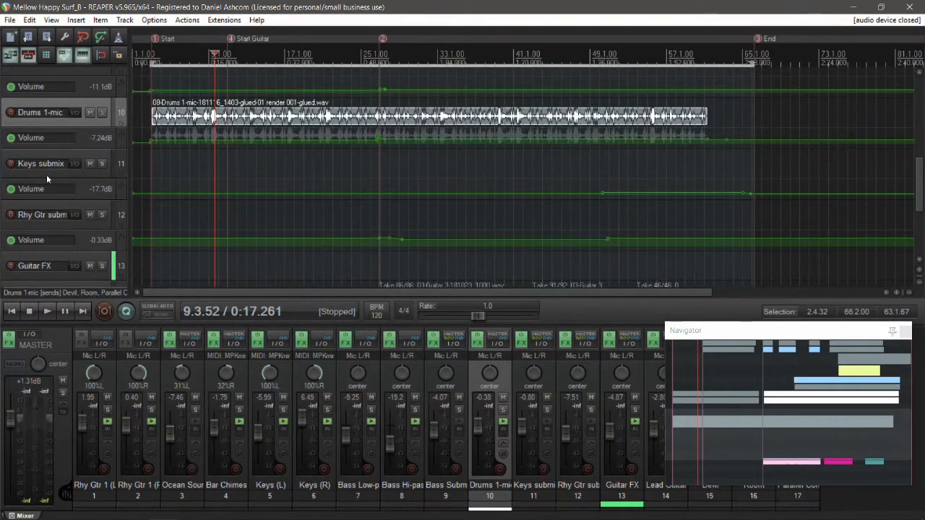
scroll(61, 185, "up", 5)
scroll(56, 182, "down", 3)
scroll(58, 177, "up", 6)
scroll(57, 191, "down", 1)
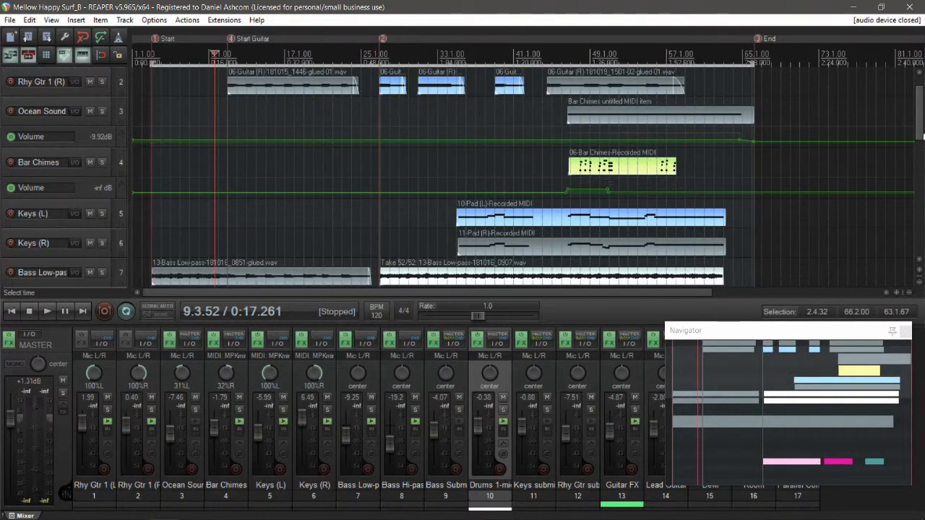
scroll(730, 273, "down", 5)
scroll(729, 273, "up", 2)
left_click_drag(607, 293, 458, 288)
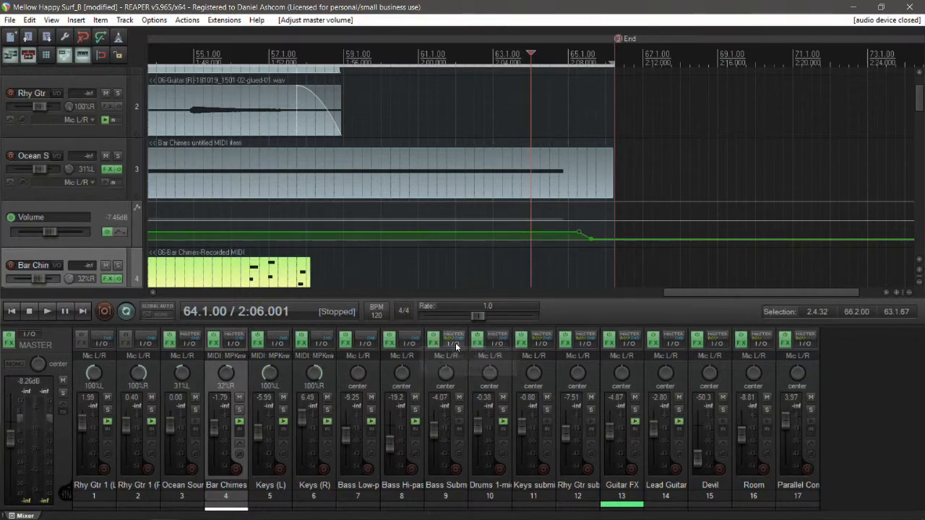
Step: Inspect the send and receive options in the routing settings of the Bass Hi-pass track, and close them without changes
left_click(411, 346)
left_click(531, 415)
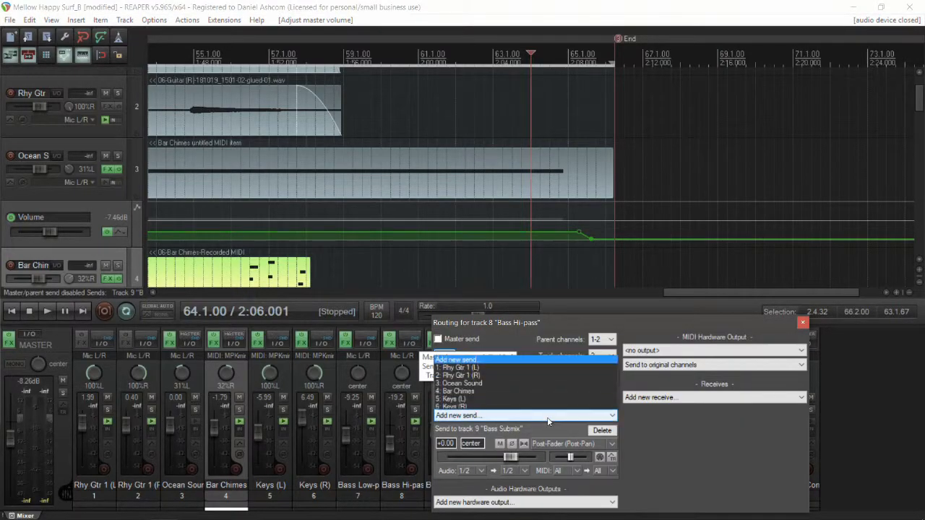
left_click(721, 429)
left_click(724, 398)
left_click(706, 405)
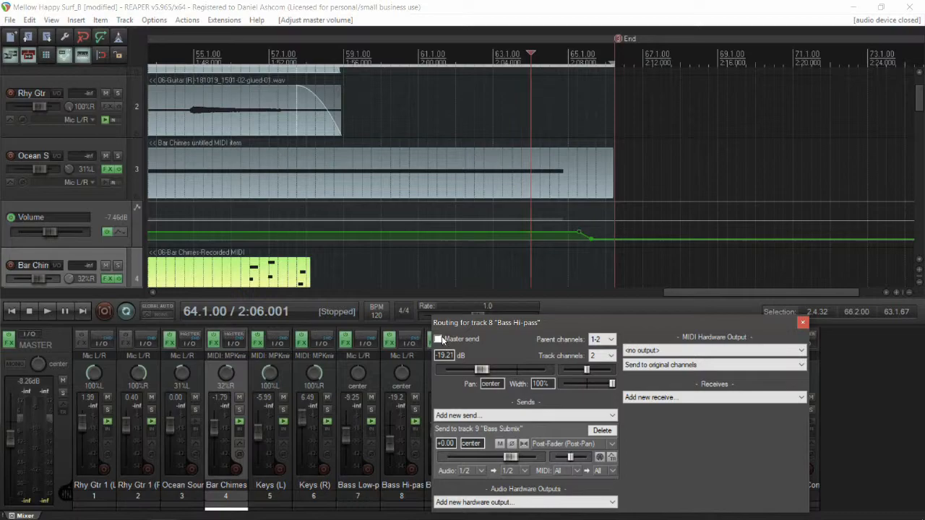
left_click(802, 323)
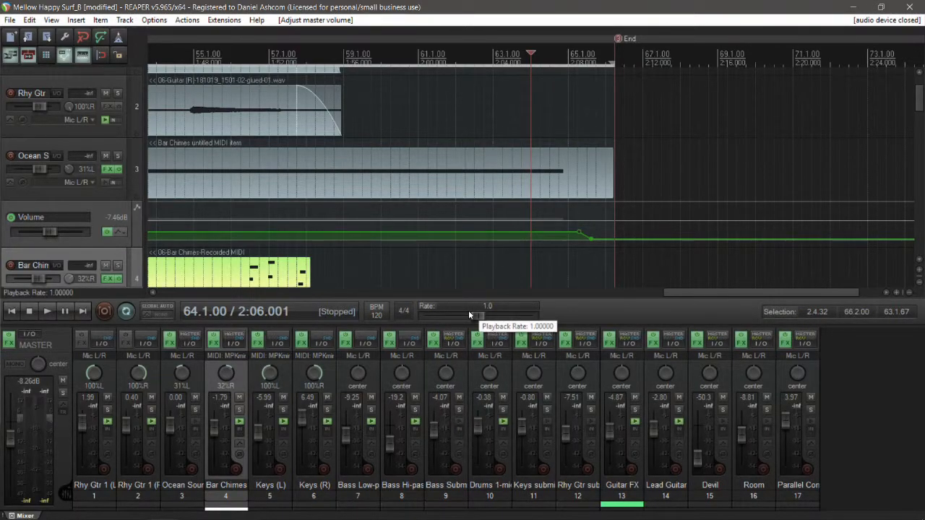
Step: Examine all track sends in the Routing Matrix, and the individual routing of the Bass Low-pass, Keys (R) and Keys (L) tracks
key("alt+r")
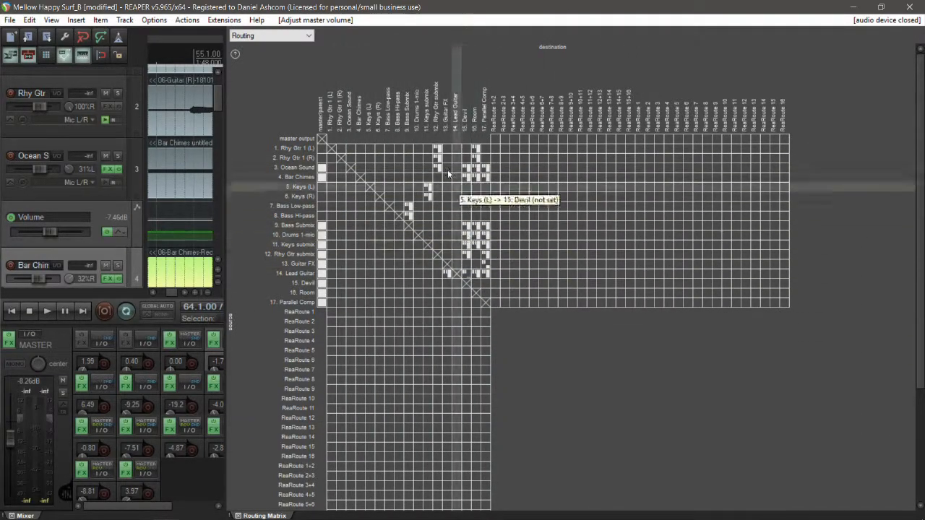
left_click(237, 516)
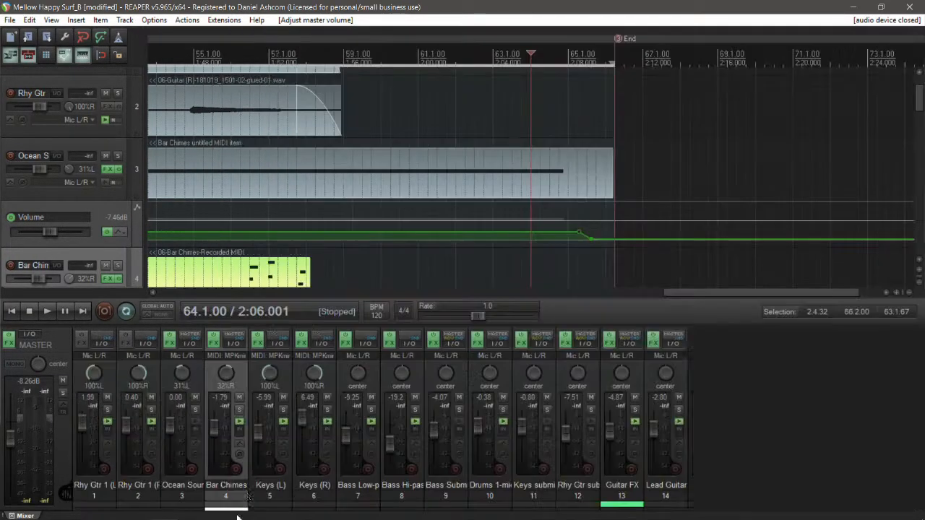
left_click(366, 343)
left_click(321, 343)
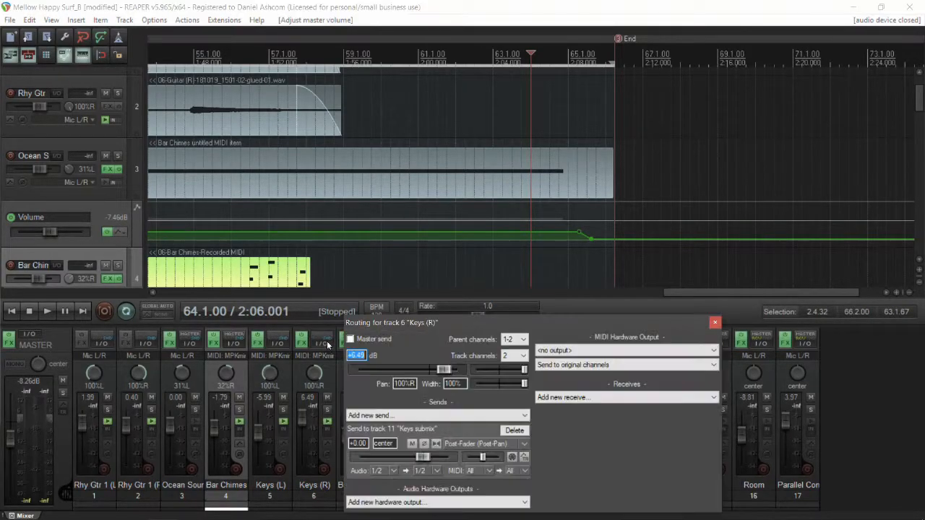
left_click(278, 343)
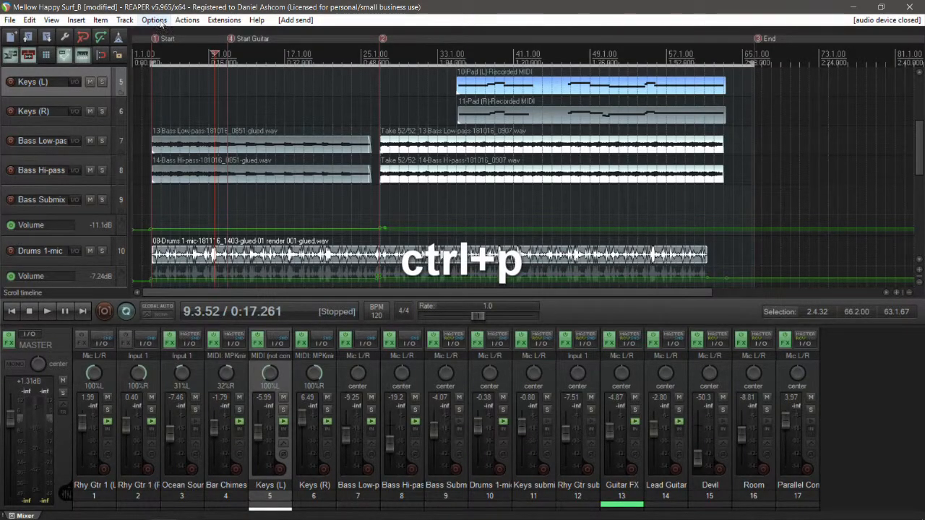
Step: Open the program preferences
left_click(161, 22)
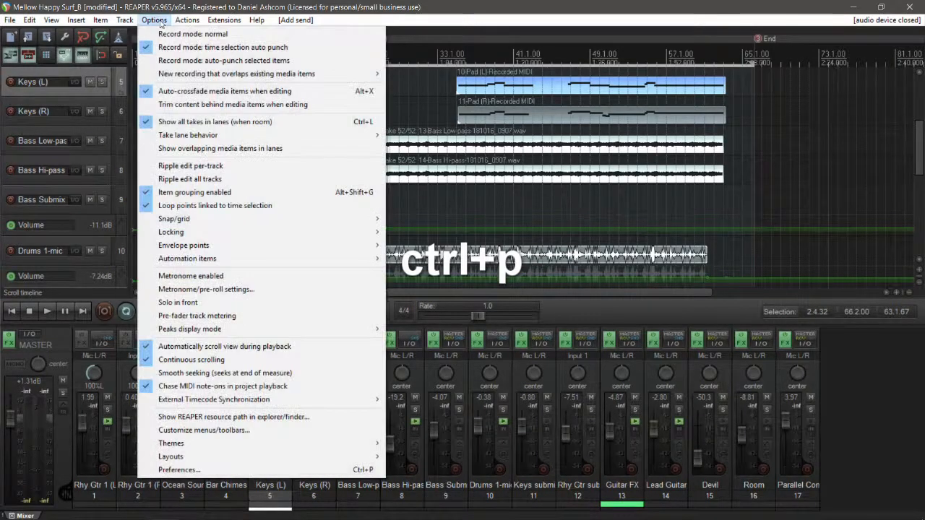
left_click(173, 468)
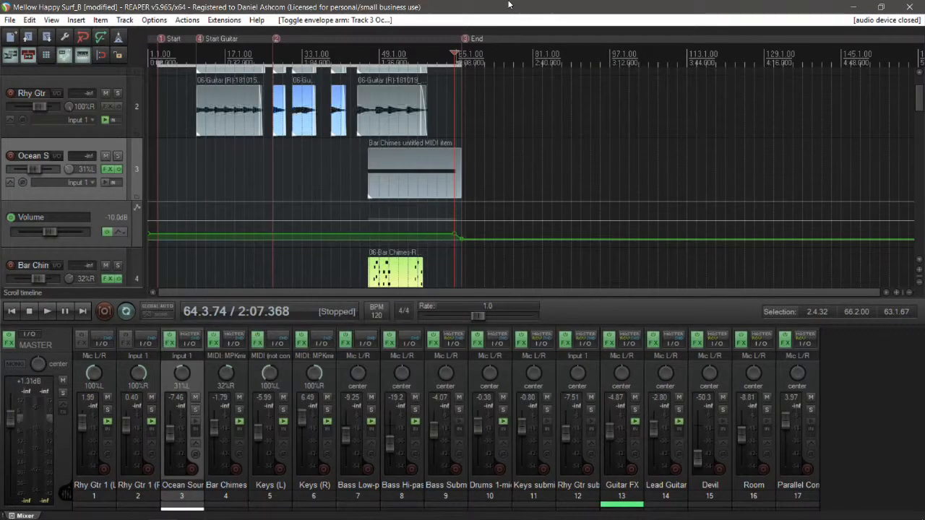
Step: Place the edit cursor at about 64.3.99, just before the End marker
scroll(486, 169, "up", 2)
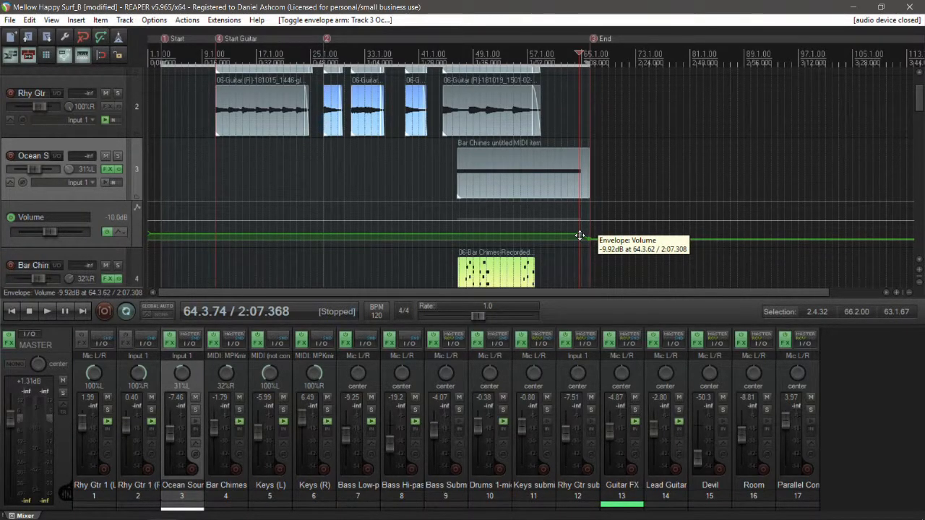
scroll(580, 236, "up", 2)
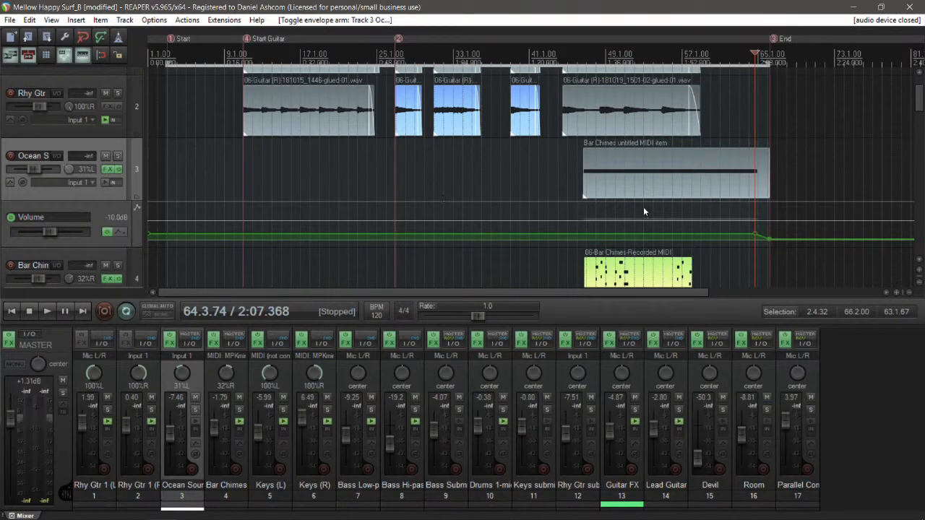
left_click(756, 62)
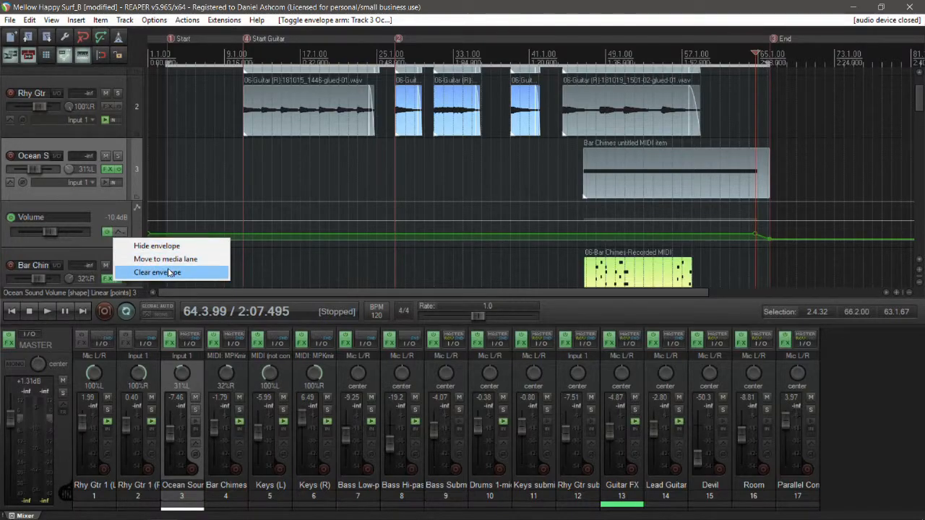
Step: Clear the Ocean Sound track's volume envelope, deleting all its points and removing the envelope completely
left_click(120, 233)
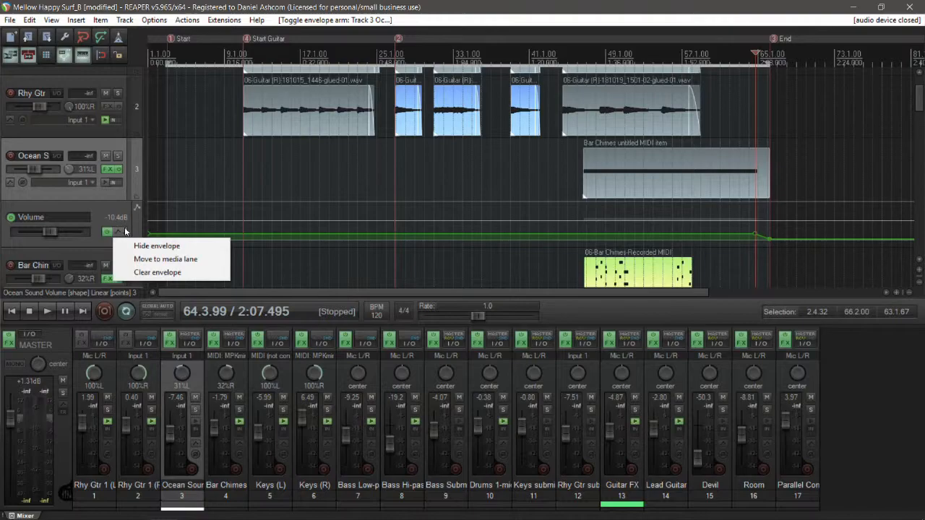
left_click(157, 273)
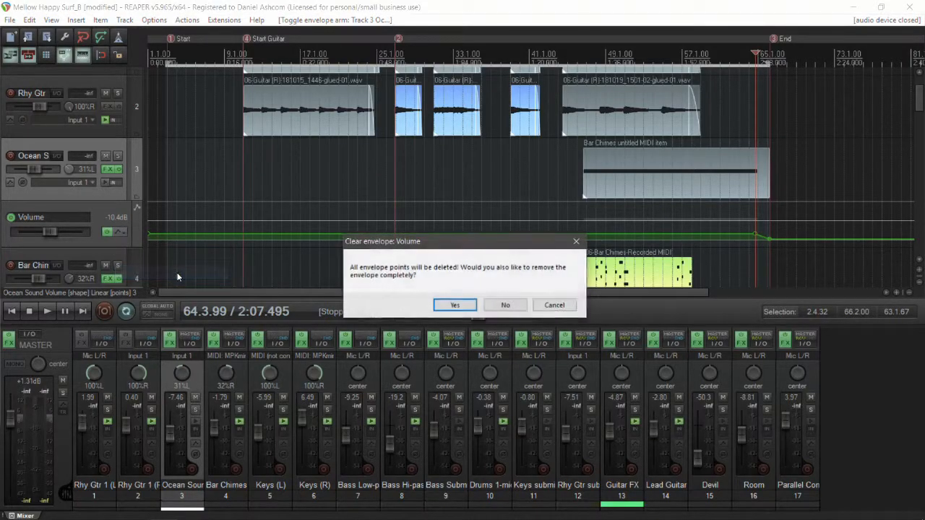
left_click(465, 306)
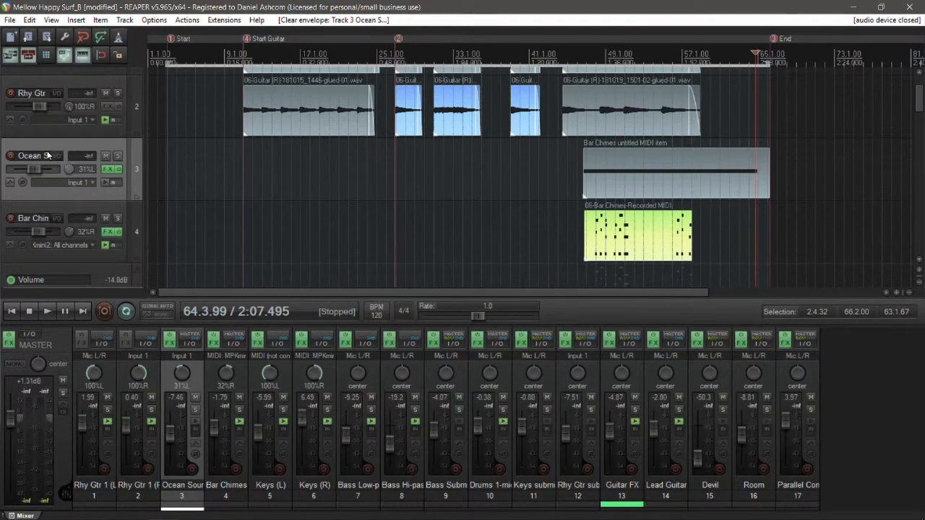
Step: Look through the Ocean Sound track's available envelopes and its effects chain
left_click(11, 187)
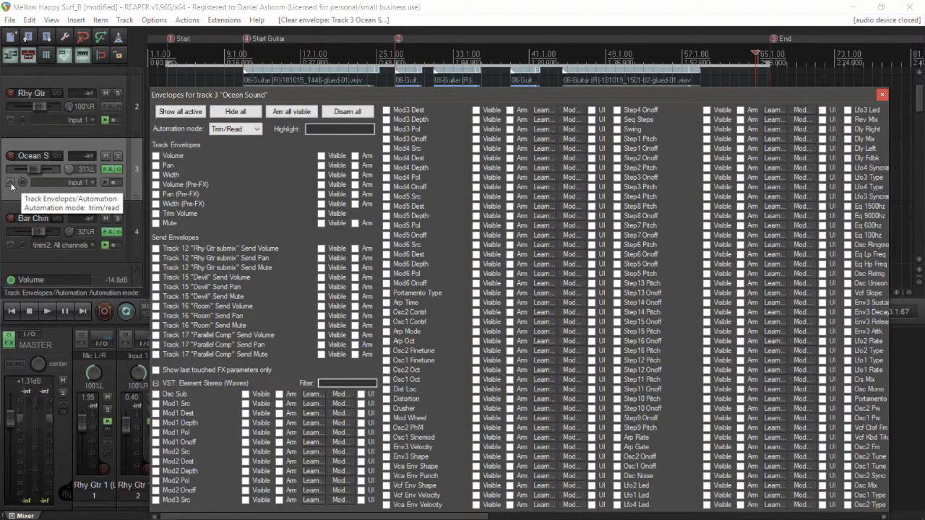
left_click(108, 172)
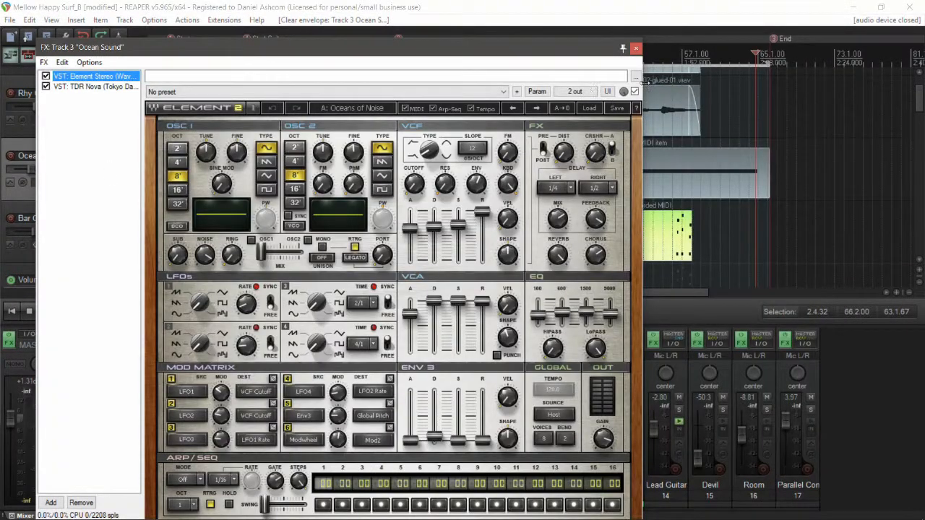
left_click(635, 49)
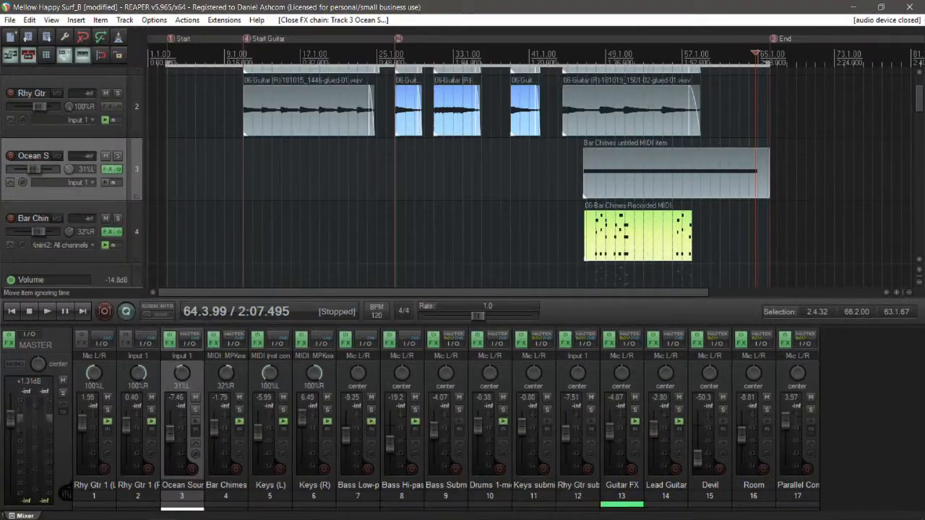
Step: Collapse the Element Stereo and TDR Nova parameters in the Ocean Sound envelope list, and activate the track's Volume envelope as visible and armed
left_click(11, 183)
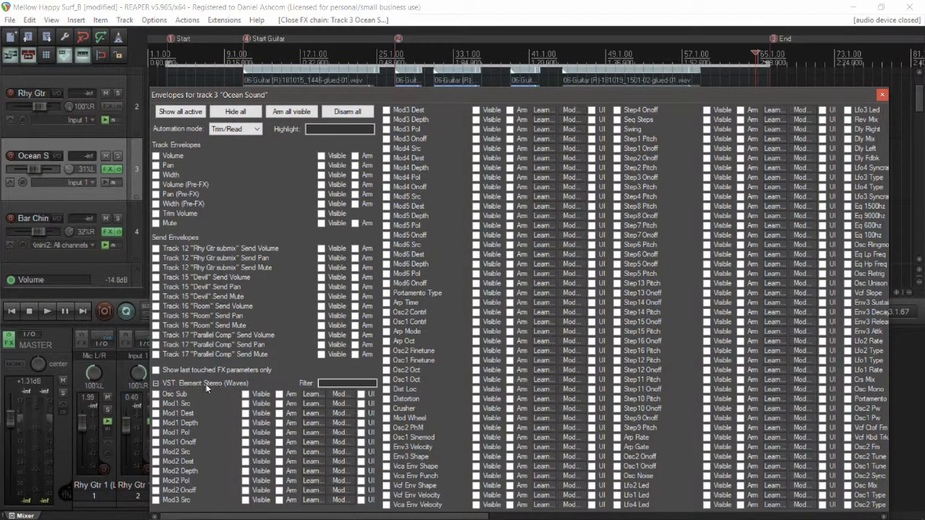
left_click(156, 383)
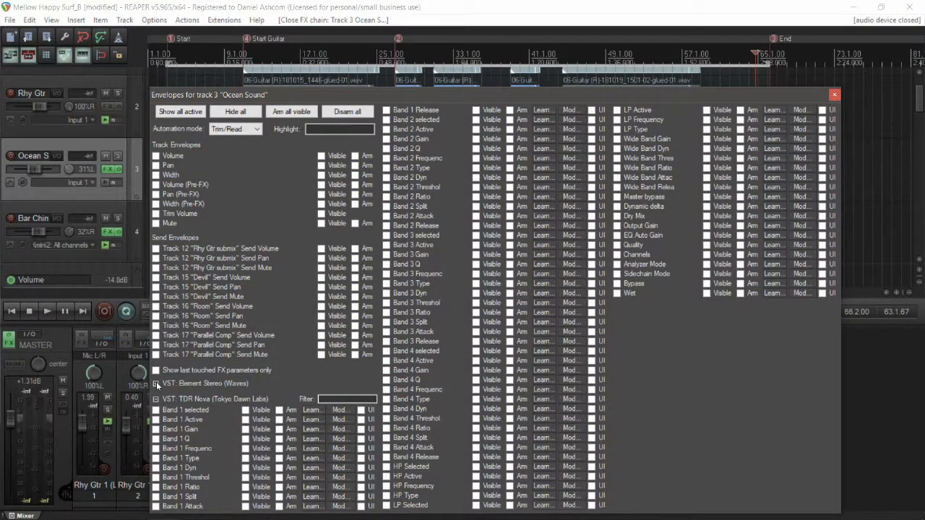
left_click(155, 400)
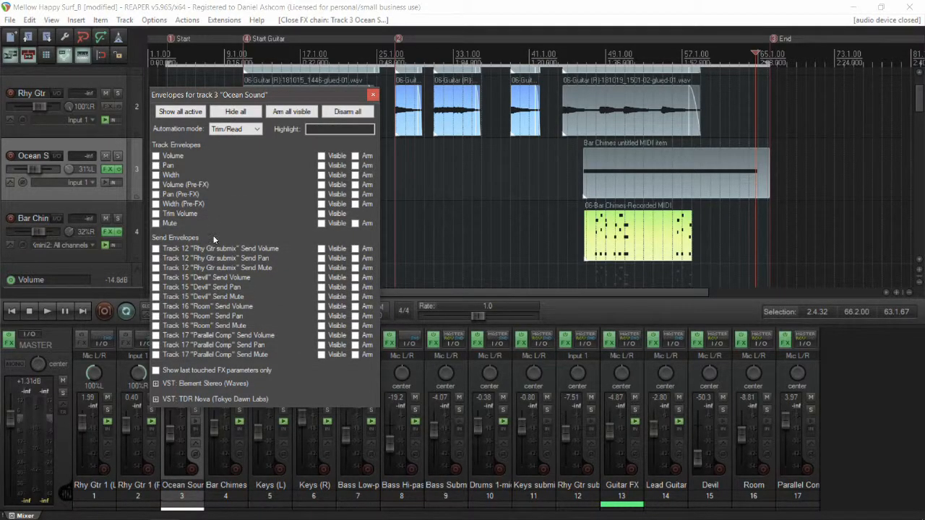
left_click(155, 156)
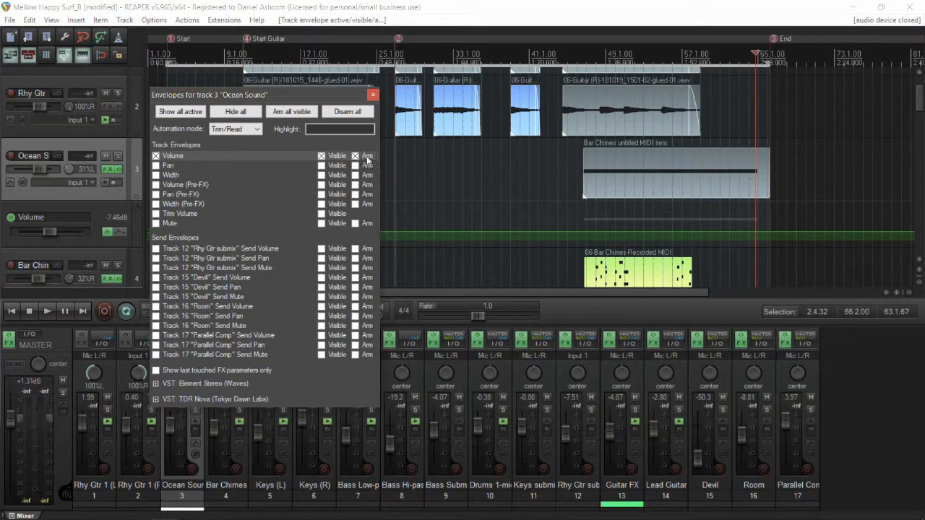
left_click(373, 94)
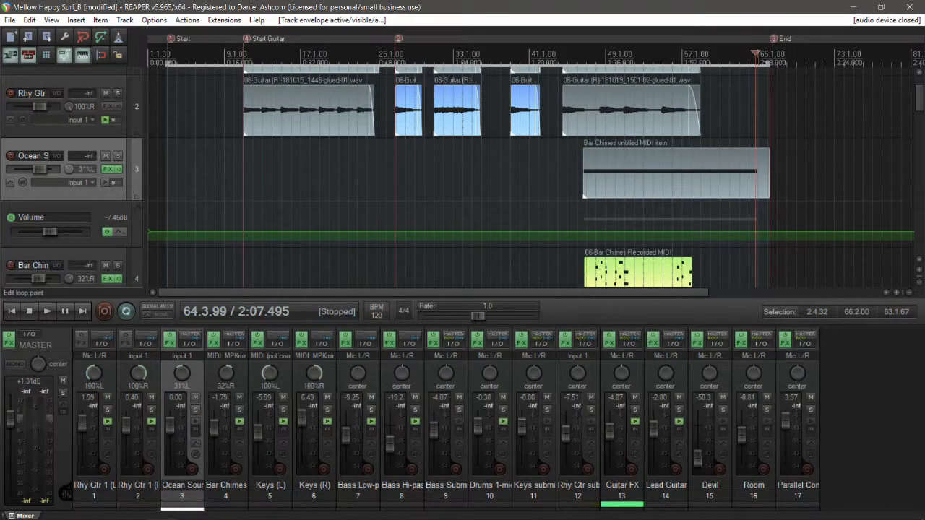
Step: Place the edit cursor at about 64.4.50, where the Ocean Sound MIDI note ends
left_click(757, 61)
scroll(757, 60, "up", 5)
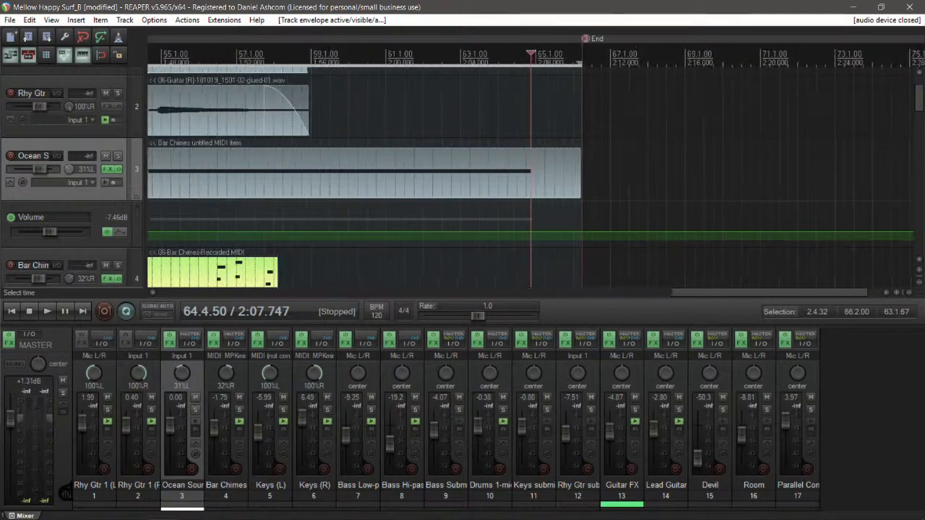
scroll(559, 202, "up", 2)
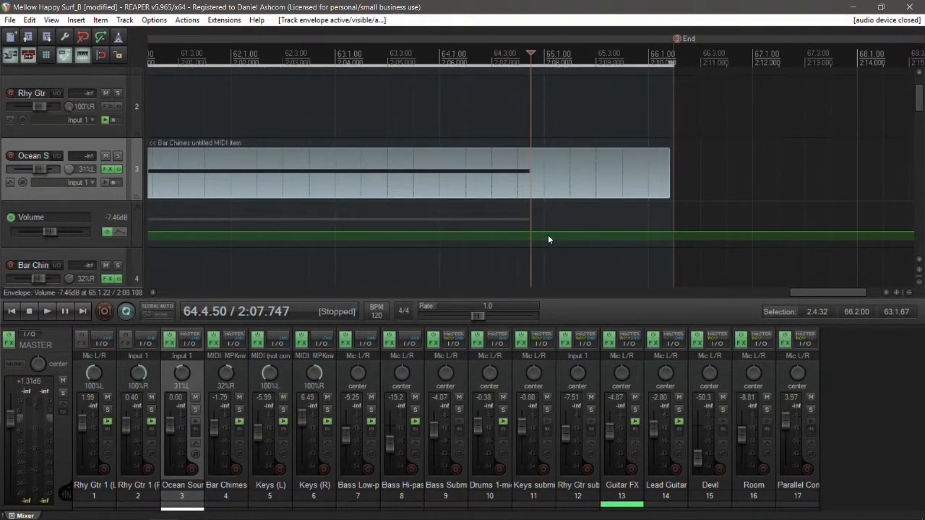
Step: Try lowering the whole Ocean Sound volume envelope to -10.0 dB, and undo the change
left_click_drag(541, 234, 557, 236)
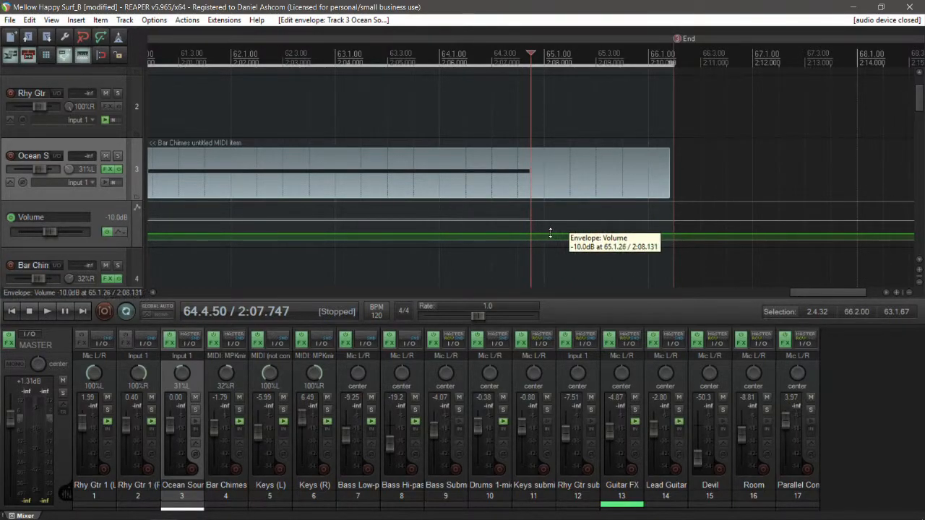
left_click(83, 38)
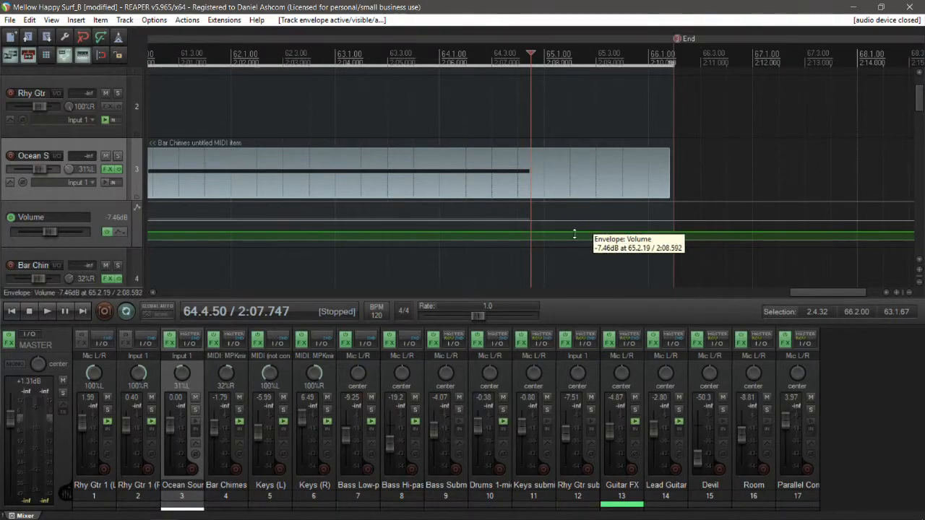
Step: Add two points to the Ocean Sound volume envelope, at about 65.2.19 and 65.3.48, and pull the second one down to fade the volume
right_click(573, 229)
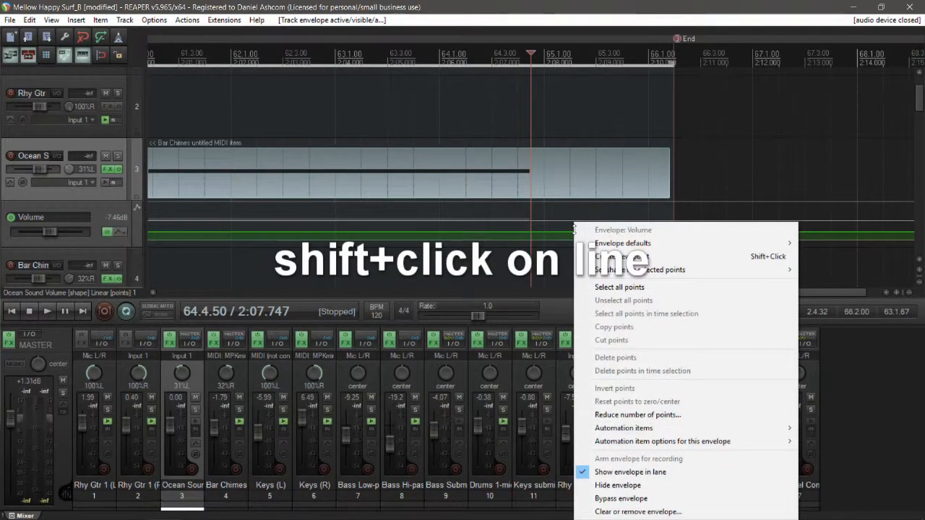
left_click(627, 252)
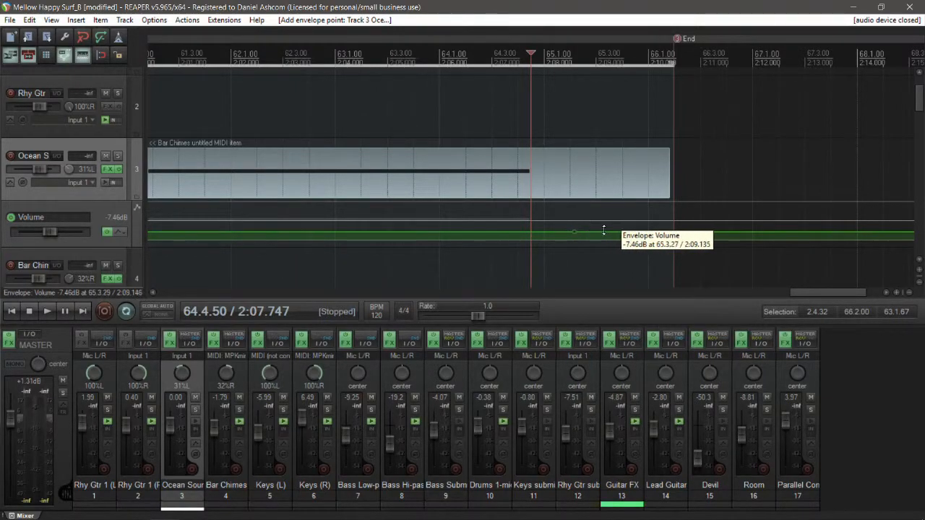
right_click(608, 231)
left_click(635, 257)
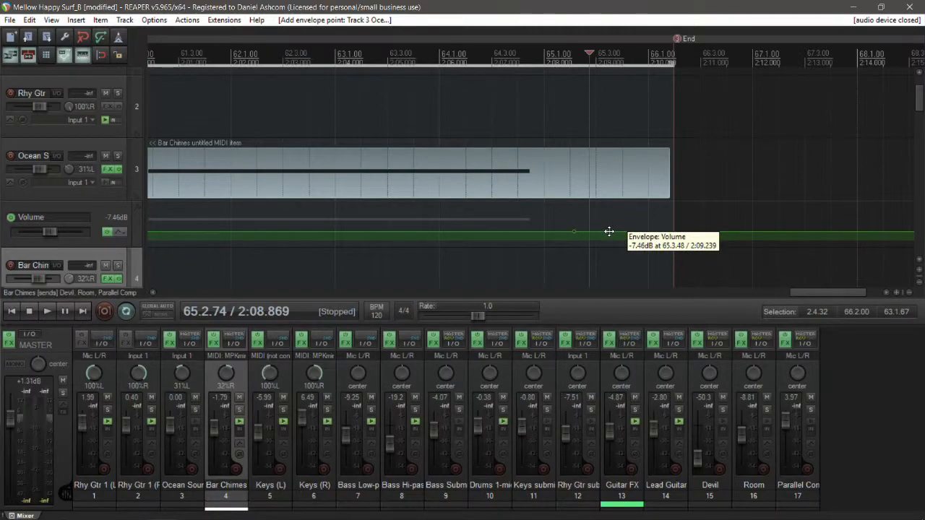
left_click_drag(608, 231, 624, 243)
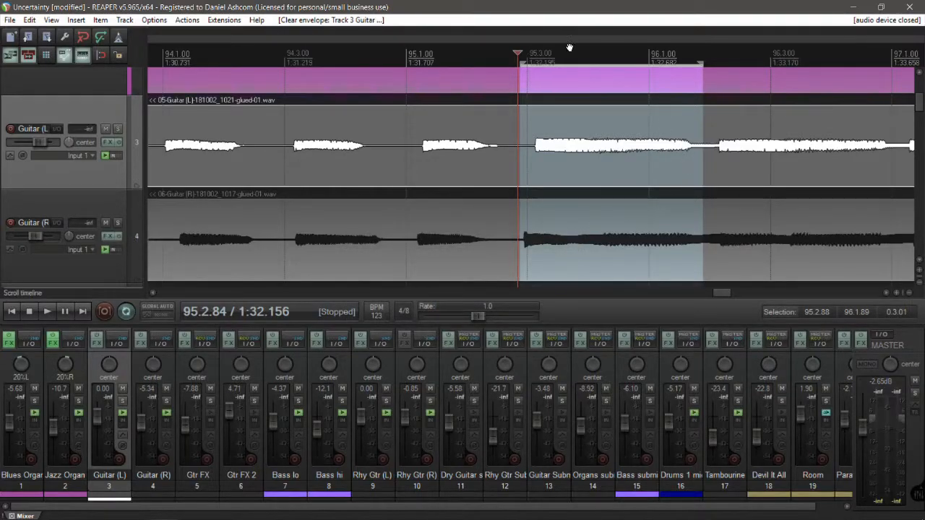
Step: In the Uncertainty project, split the Guitar (L) item before and after the highlighted note, at about 95.2.99 and 96.1.94
left_click(526, 58)
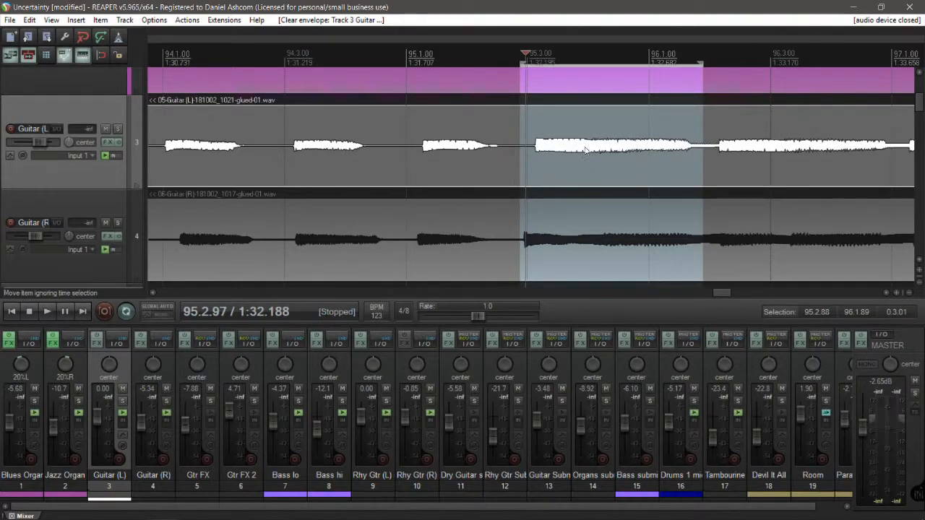
left_click(527, 59)
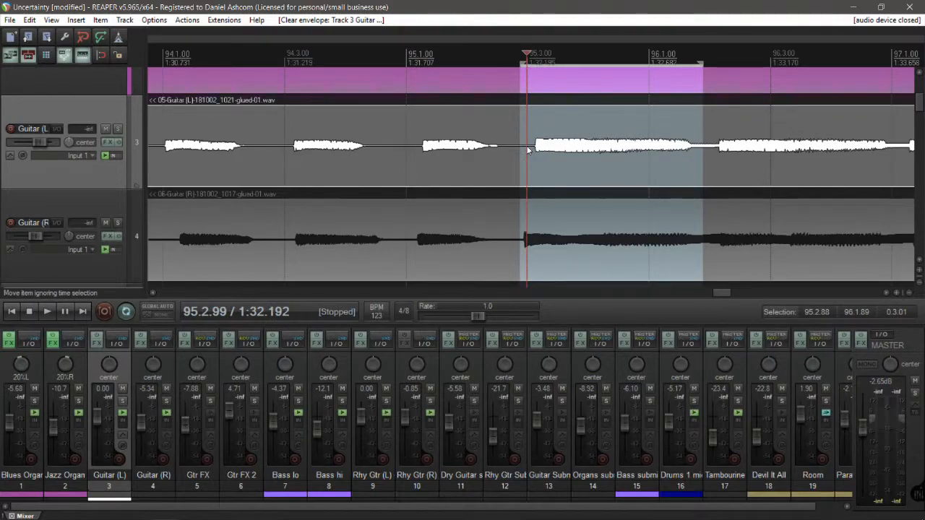
key("s")
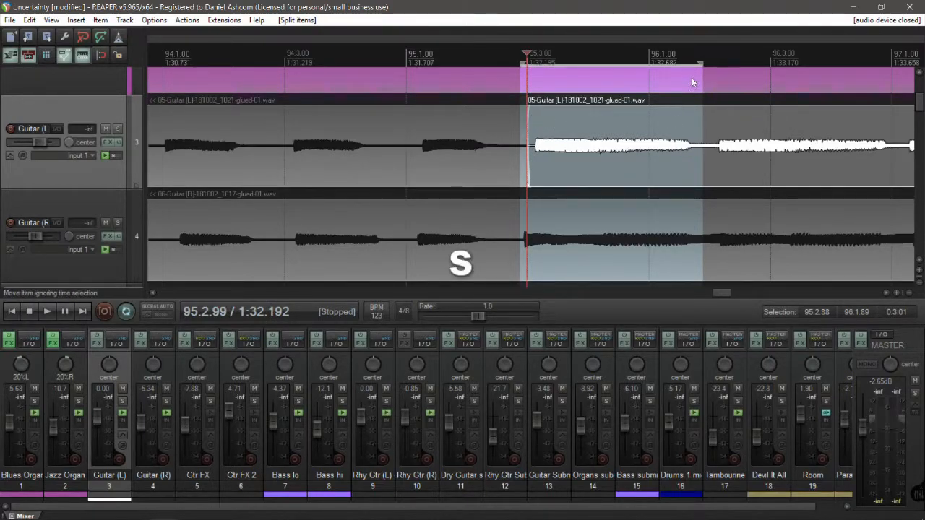
left_click(705, 61)
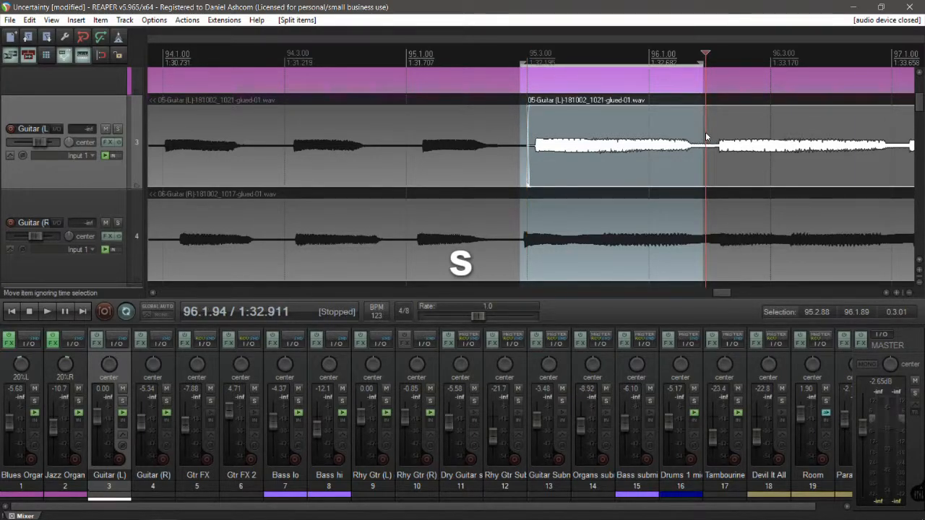
key("s")
Step: Select each of the three Guitar (L) pieces in turn, ending with the middle one
left_click(636, 136)
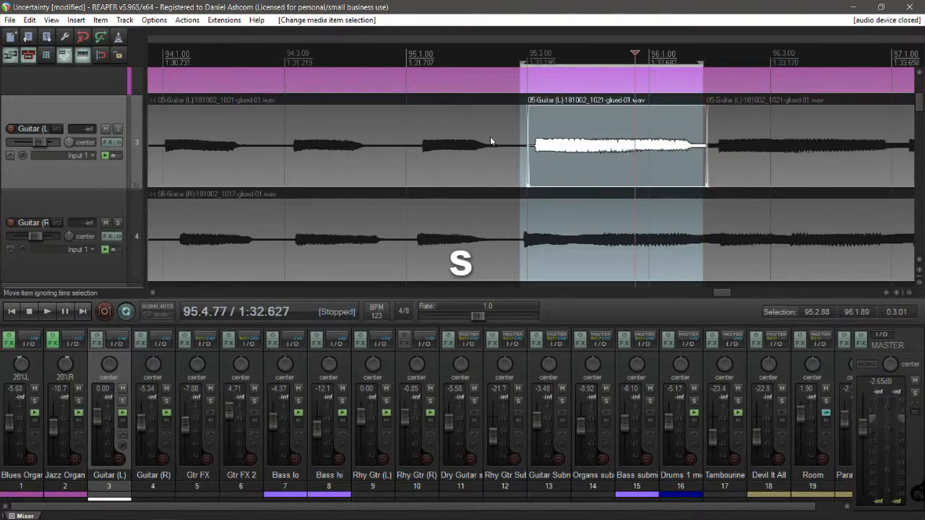
left_click(469, 122)
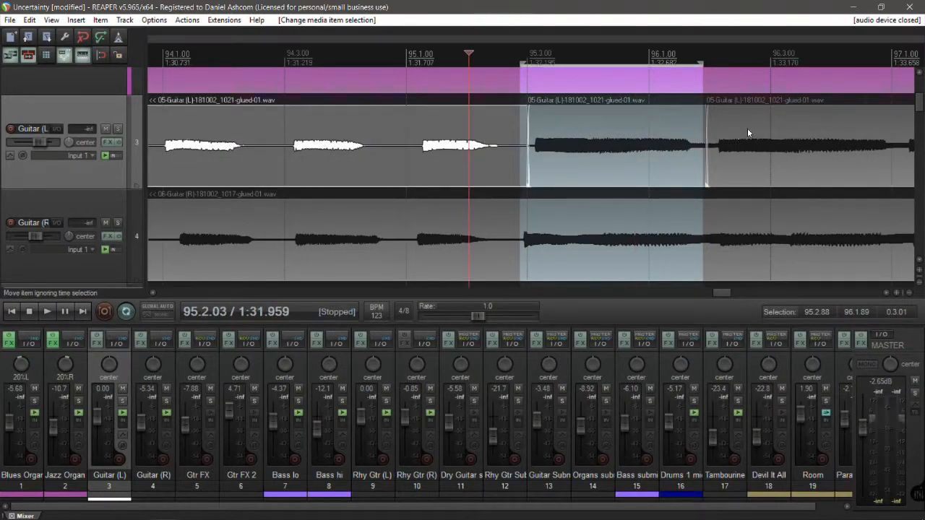
left_click(747, 130)
left_click(645, 126)
Step: Widen the crossfades of the middle Guitar (L) piece to about 0.032 s at its start and 0.037 s at its end
scroll(593, 90, "up", 5)
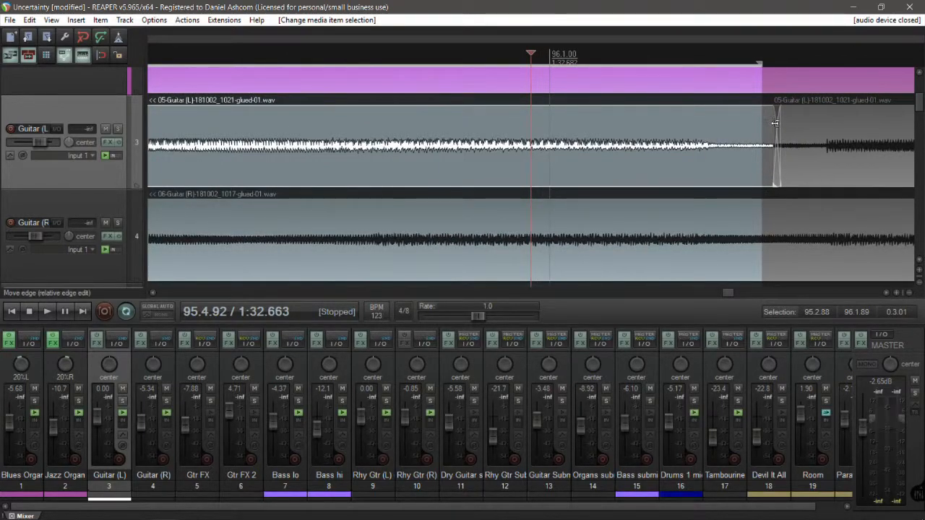
scroll(773, 124, "down", 2)
left_click_drag(208, 110, 226, 110)
left_click(390, 124)
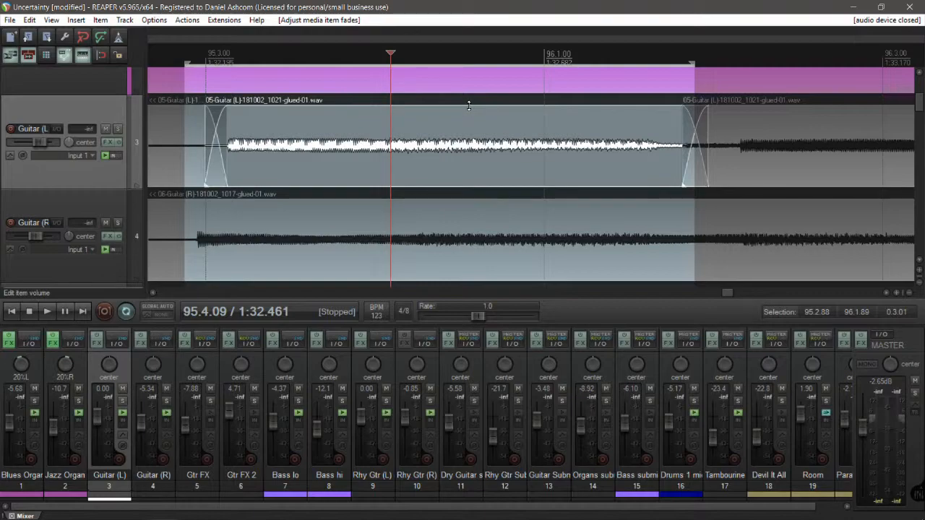
Step: Raise the middle Guitar (L) piece's take volume to +1.94 dB in its item properties
mouse_move(469, 105)
left_mouse_down()
mouse_move(472, 137)
mouse_move(470, 106)
left_mouse_up()
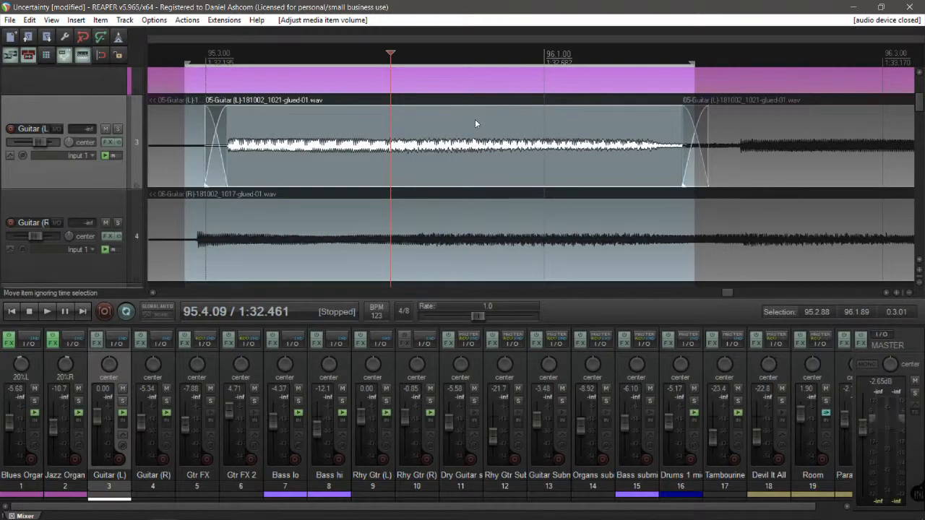
left_click(475, 121)
right_click(475, 119)
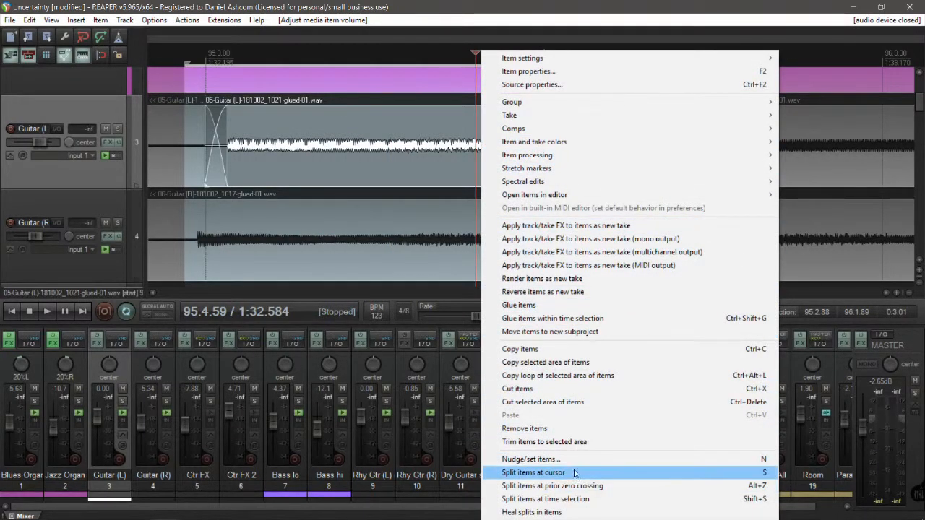
left_click(549, 72)
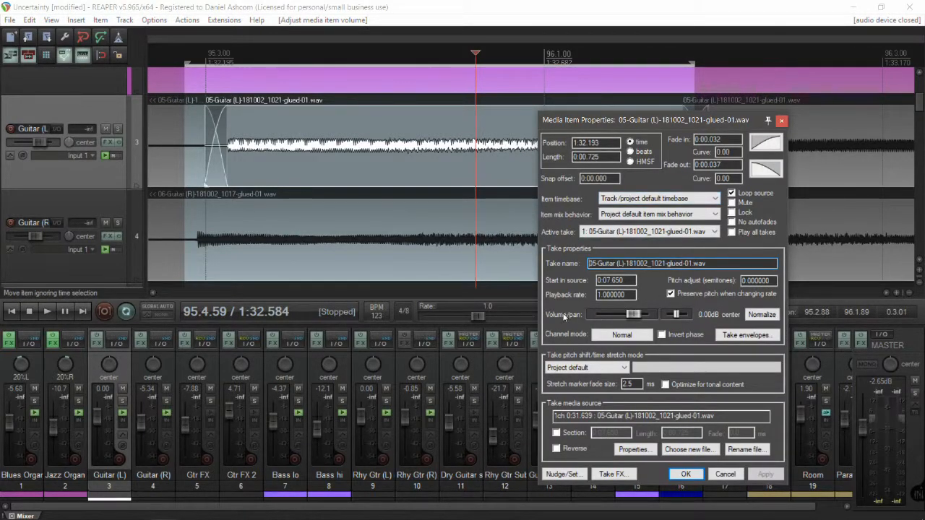
left_click_drag(632, 315, 635, 316)
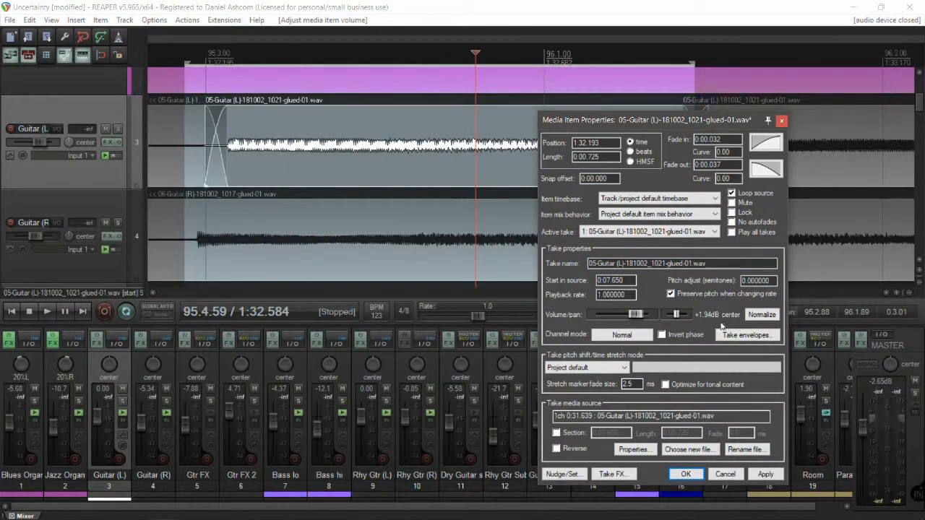
left_click(765, 474)
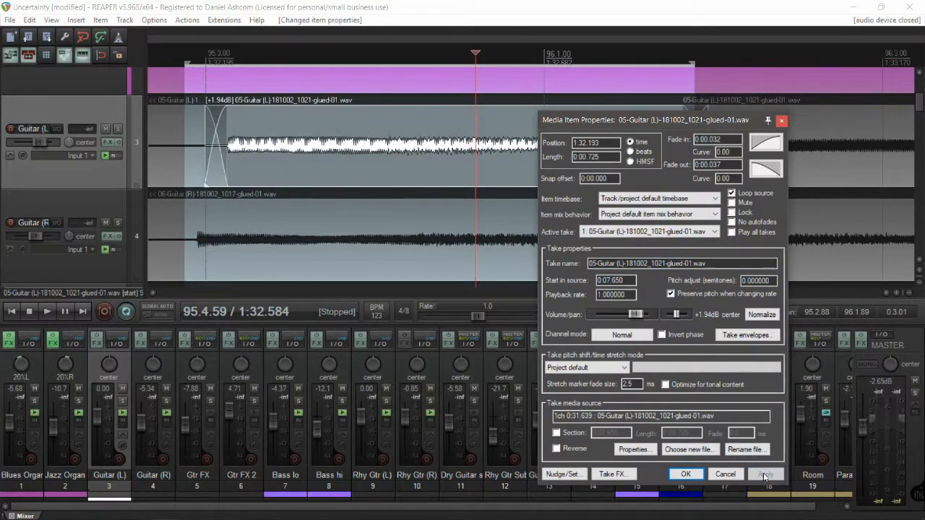
left_click(685, 473)
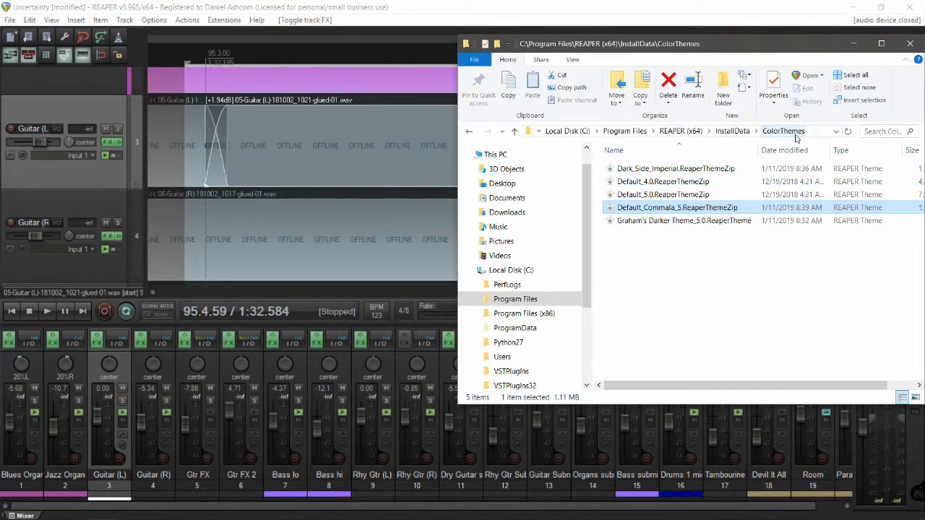
Step: Apply Graham's Darker Theme_5.0, Default_4.0, Dark_Side_Imperial and Default_Commala_5 to REAPER one after another from the ColorThemes folder
left_click(679, 221)
left_click_drag(626, 222, 377, 174)
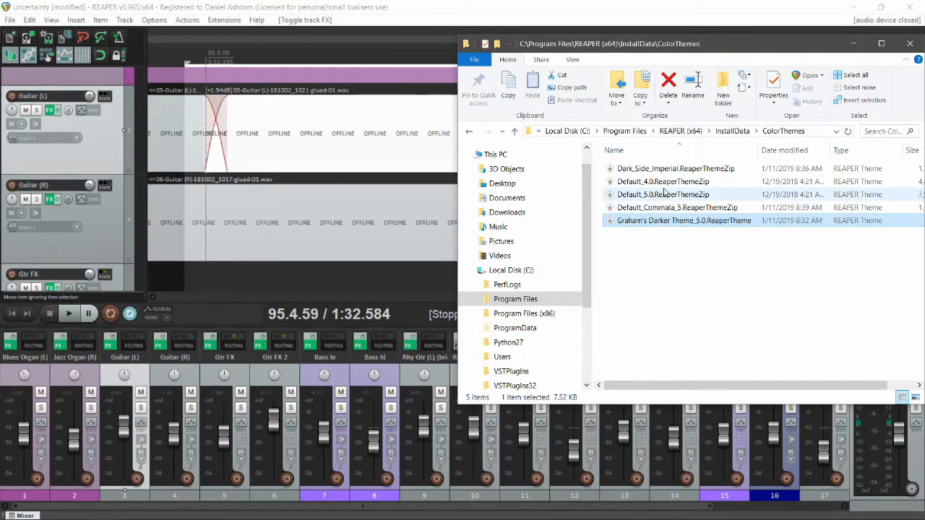
left_click_drag(670, 182, 399, 166)
left_click_drag(668, 169, 391, 143)
left_click_drag(668, 208, 378, 217)
left_click_drag(448, 283, 448, 283)
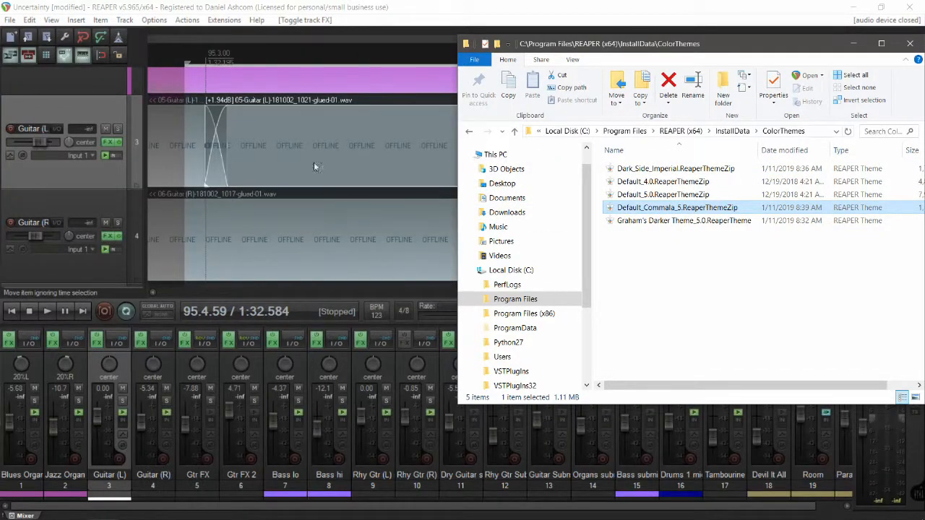
Step: Switch to REAPER and choose the Default_Commala_5 theme from its installed themes
left_click(265, 12)
left_click(154, 21)
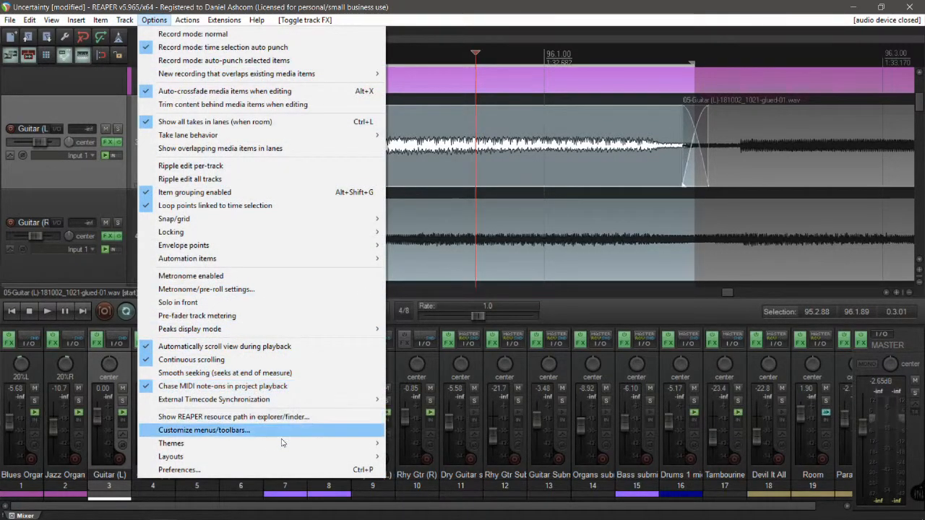
mouse_move(311, 443)
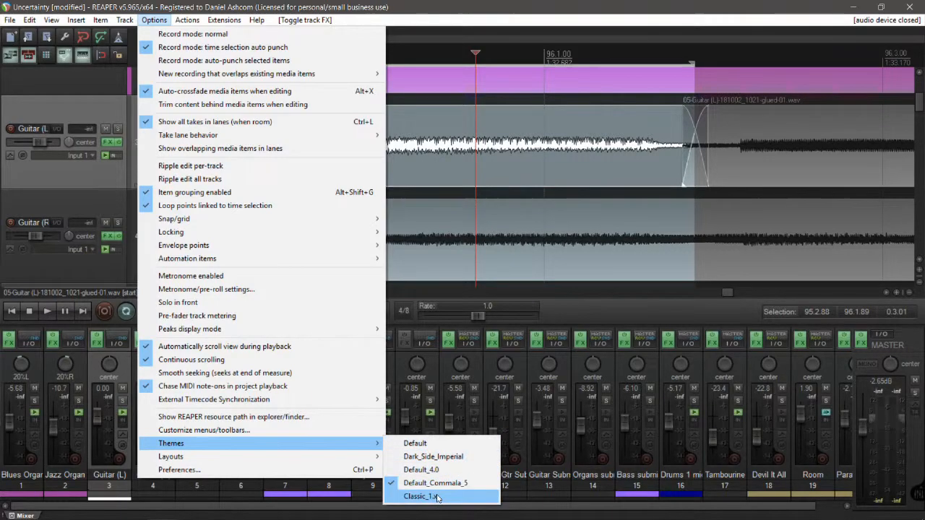
left_click(439, 475)
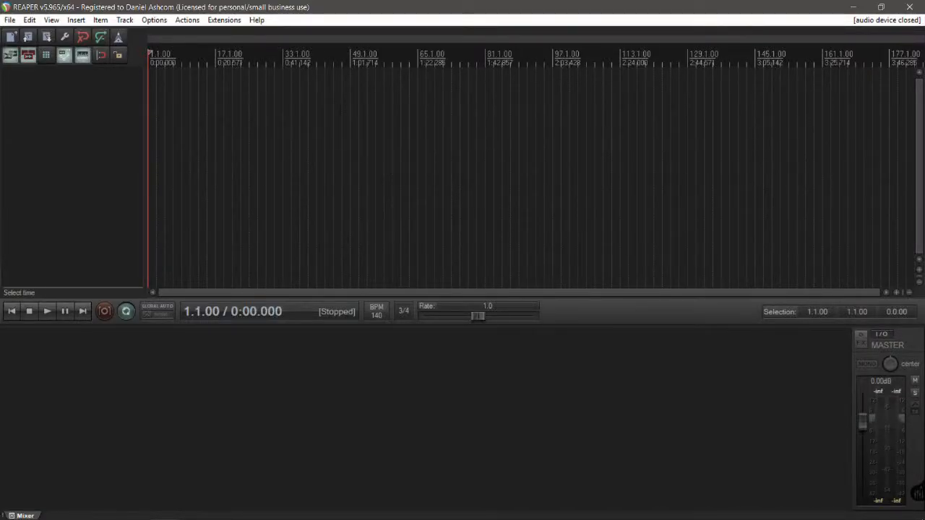
left_click(9, 19)
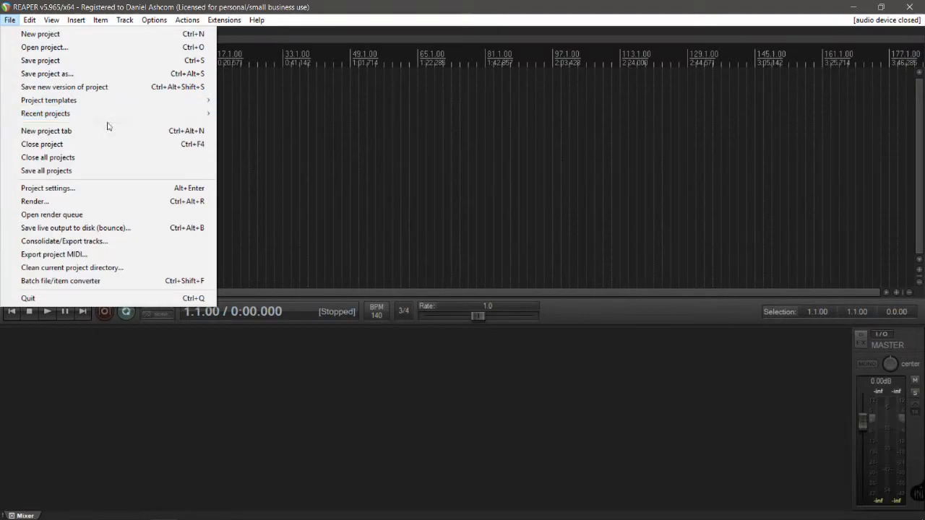
mouse_move(111, 103)
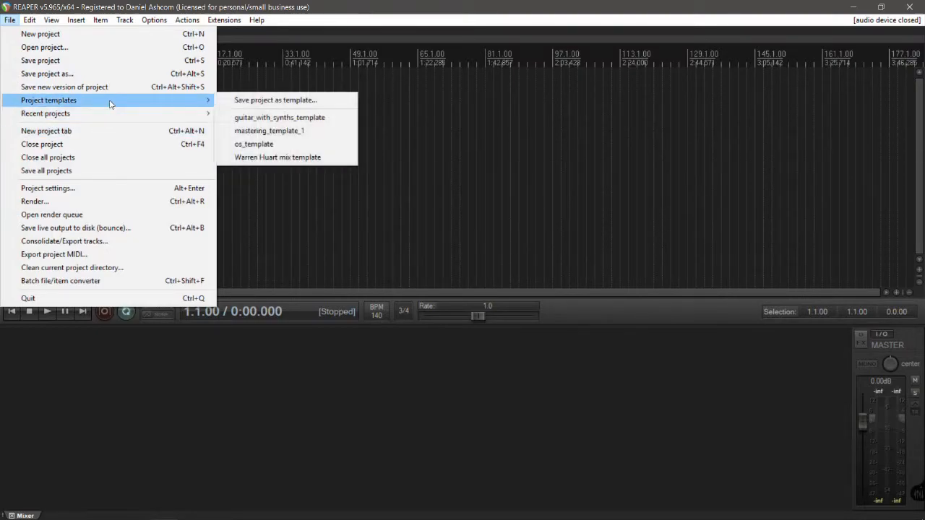
left_click(294, 118)
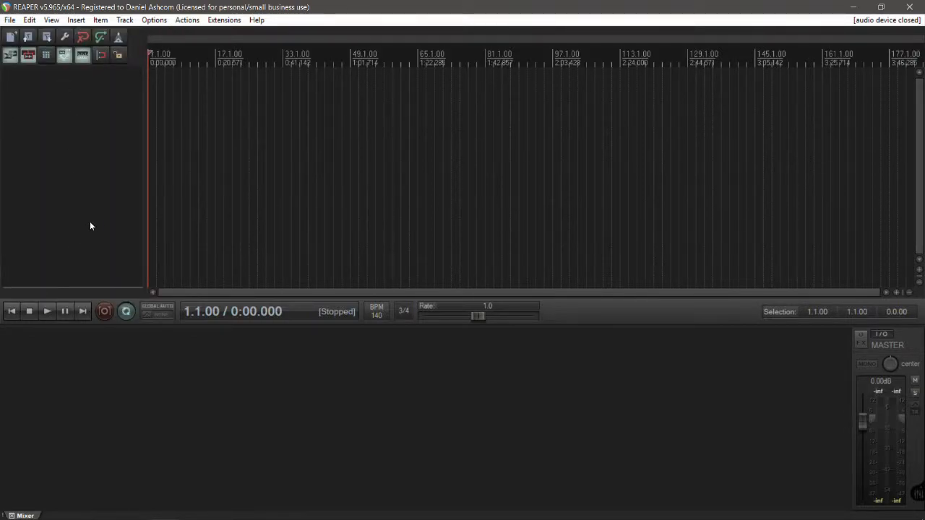
Step: Add a track to the empty project, look at its effects browser, and try to start recording
double_click(142, 227)
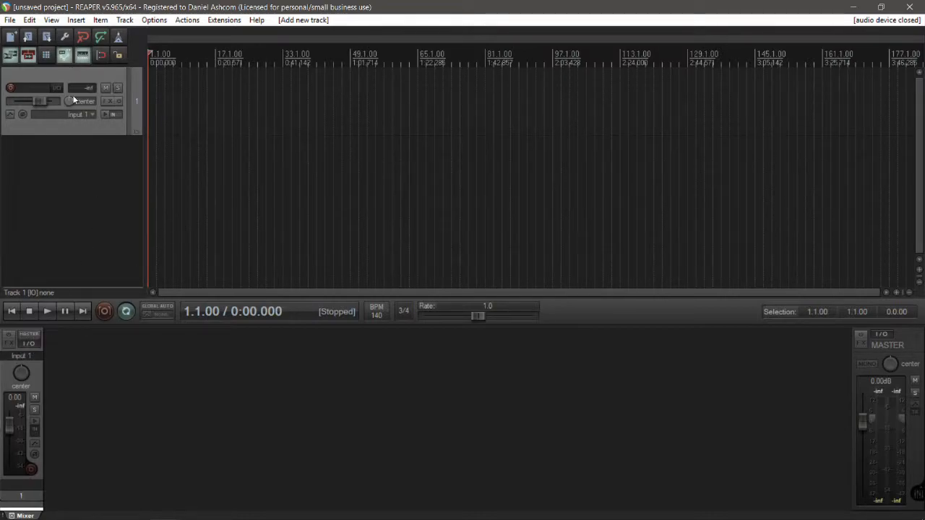
left_click(102, 101)
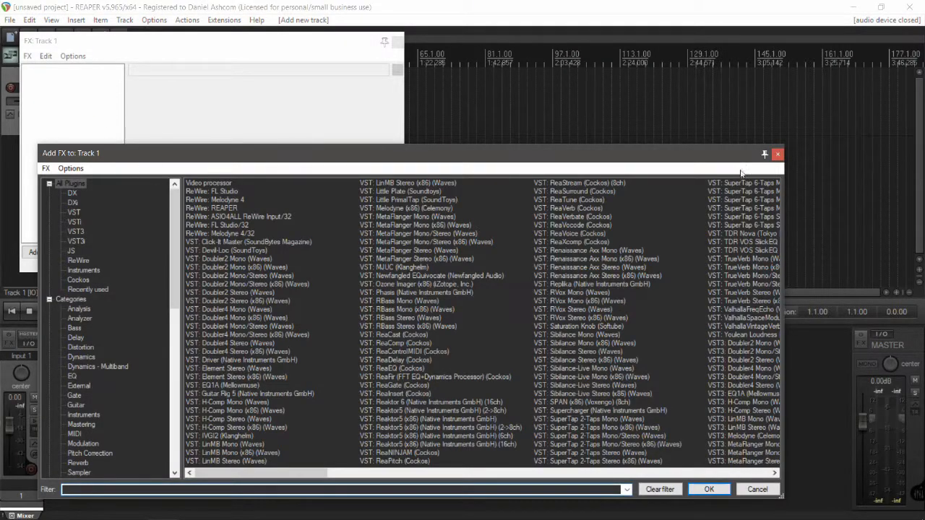
left_click(777, 154)
left_click(397, 42)
key("ctrl+r")
left_click(515, 296)
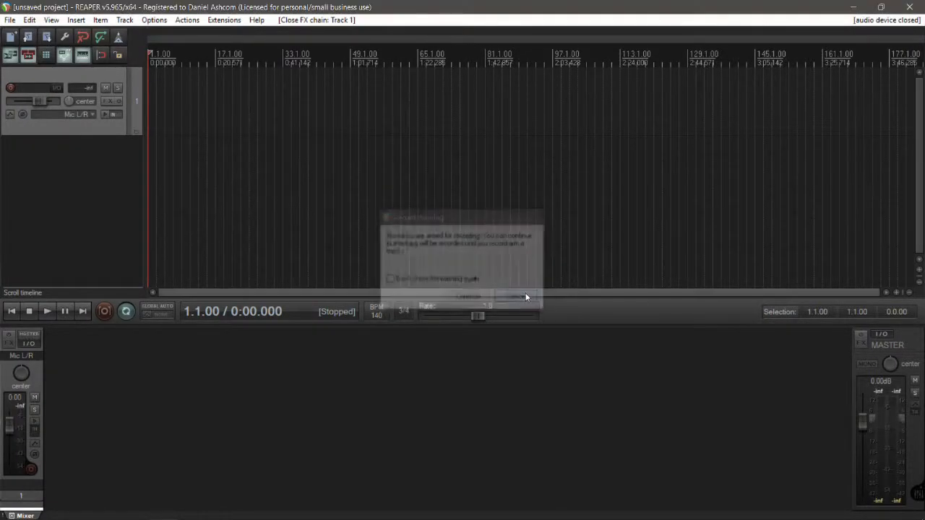
Step: Create a project from the guitar_with_synths_template project template without saving the current unsaved project
left_click(10, 19)
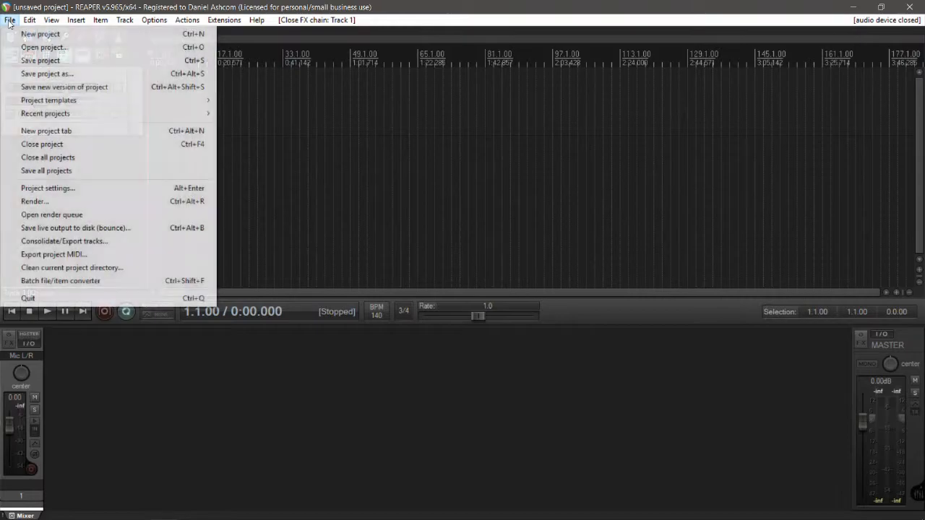
mouse_move(139, 102)
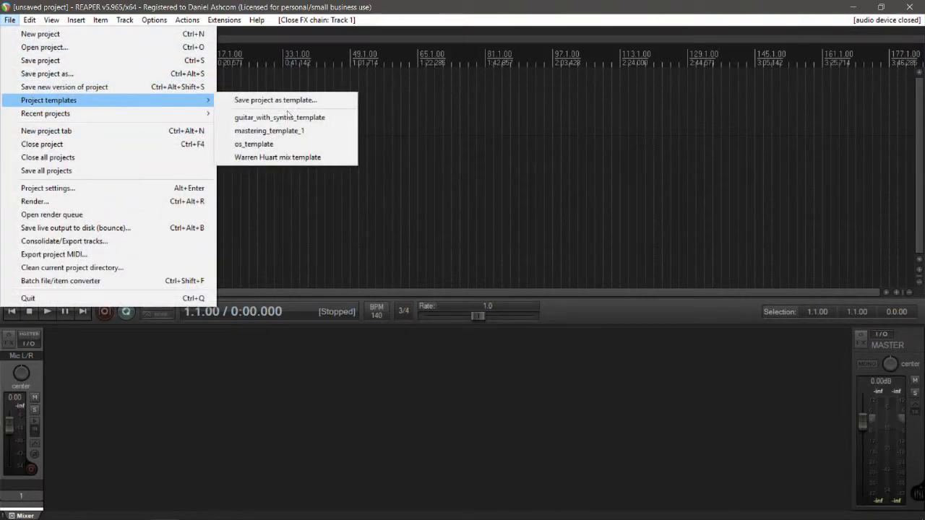
left_click(307, 118)
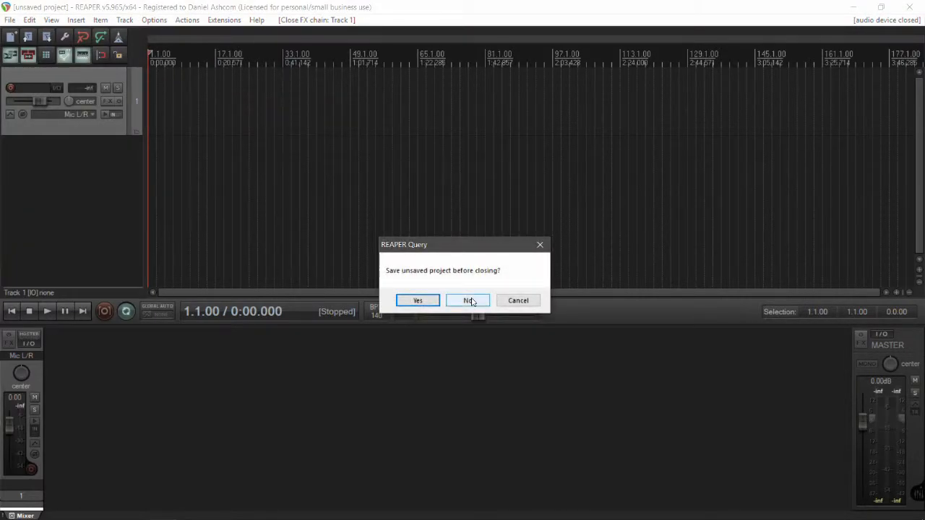
left_click(468, 300)
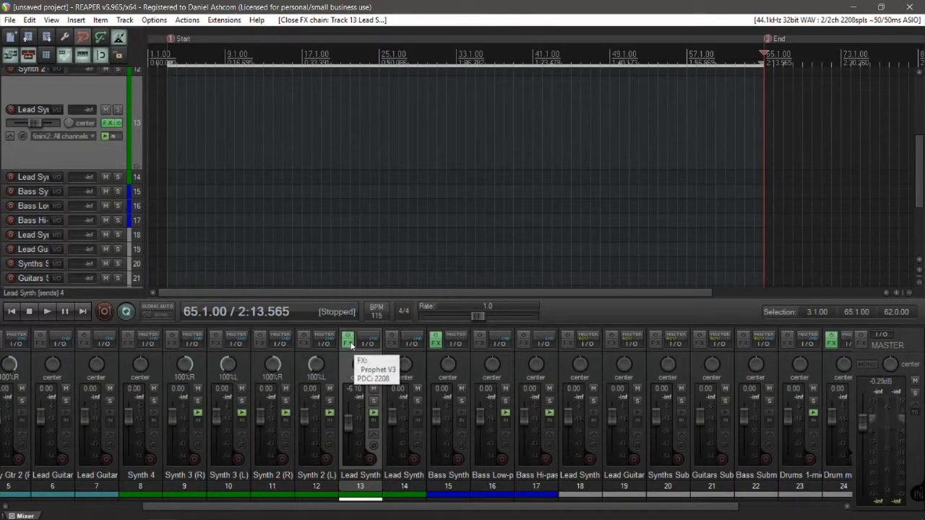
Step: View the Prophet V3 instrument on Lead Synth track 13 and its effects chain, and close both windows
left_click(348, 344)
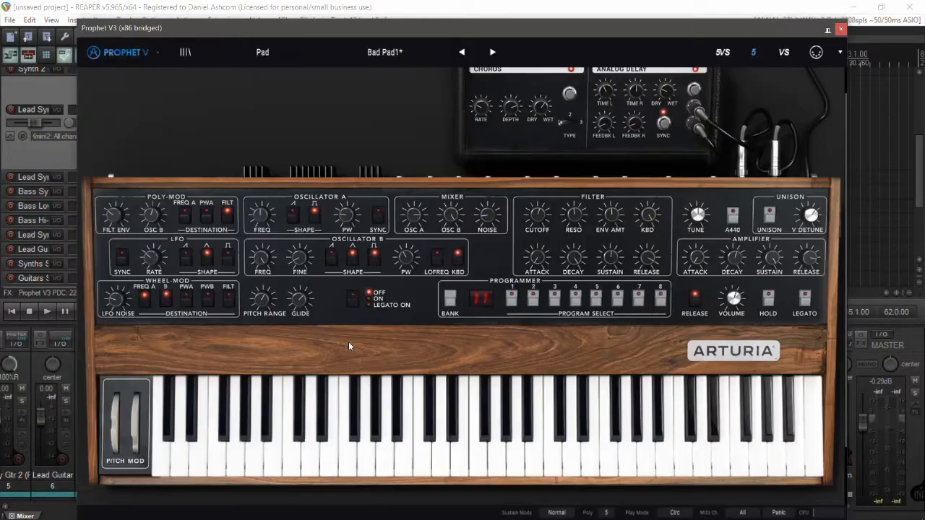
left_click_drag(305, 31, 277, 111)
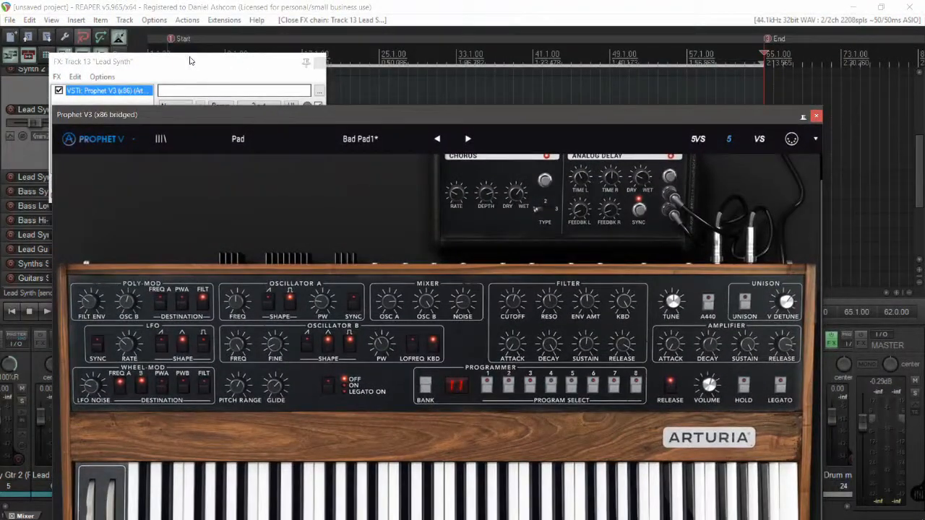
left_click(816, 117)
left_click(320, 64)
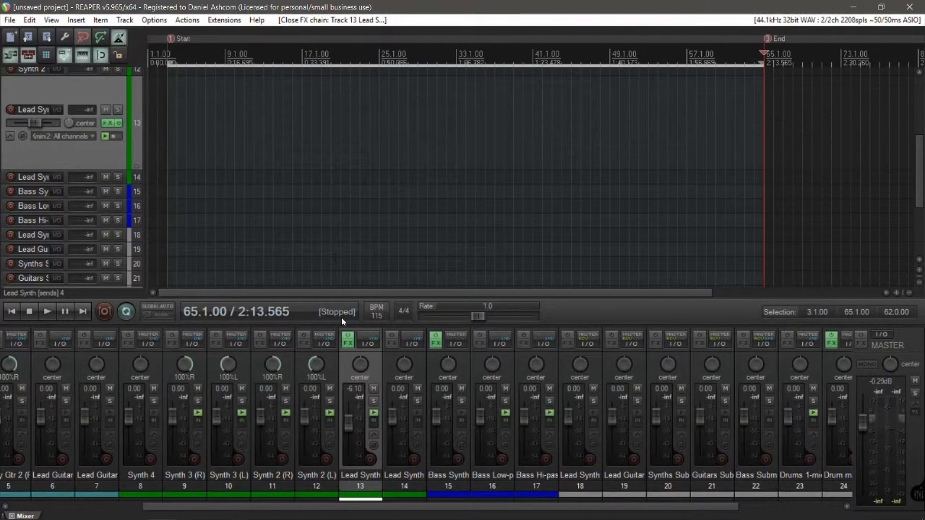
Step: Arm Lead Synth track 13 for recording and check its MPKmini2 MIDI input channel options
left_click(369, 457)
right_click(370, 457)
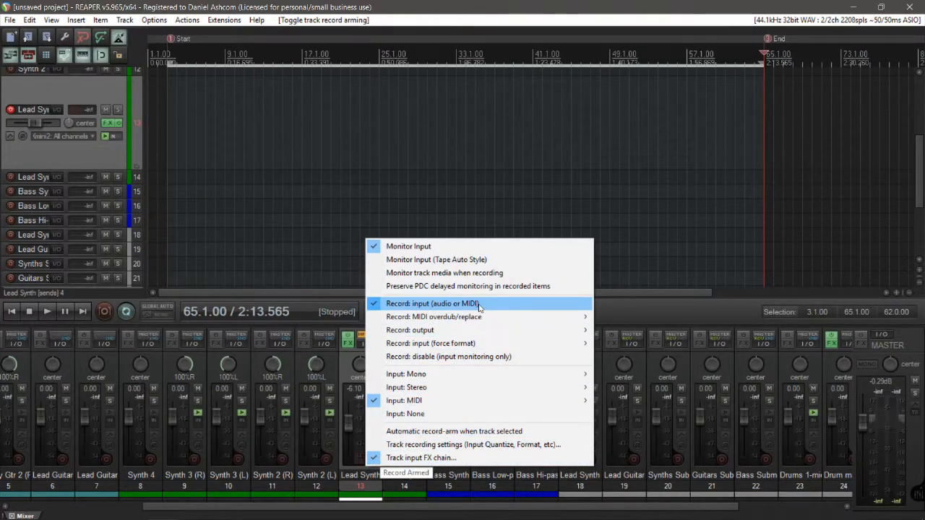
mouse_move(456, 402)
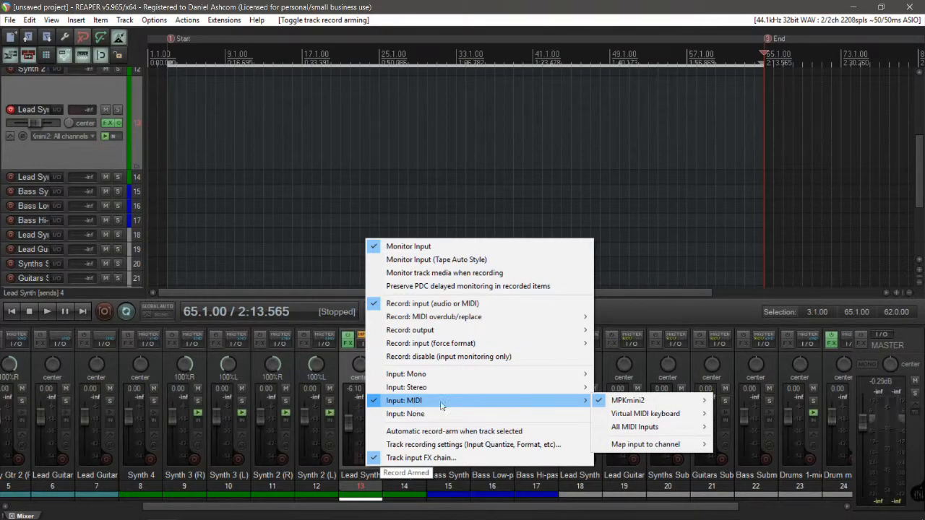
mouse_move(648, 403)
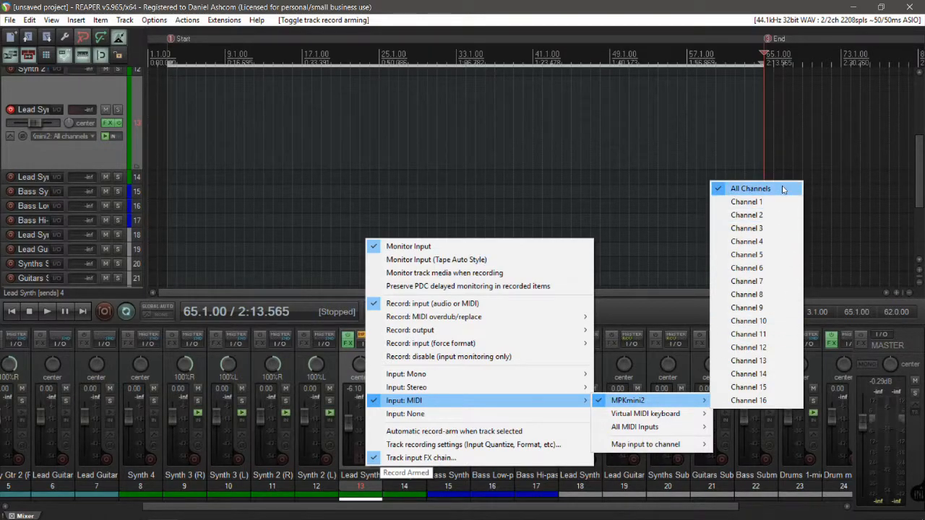
left_click(489, 4)
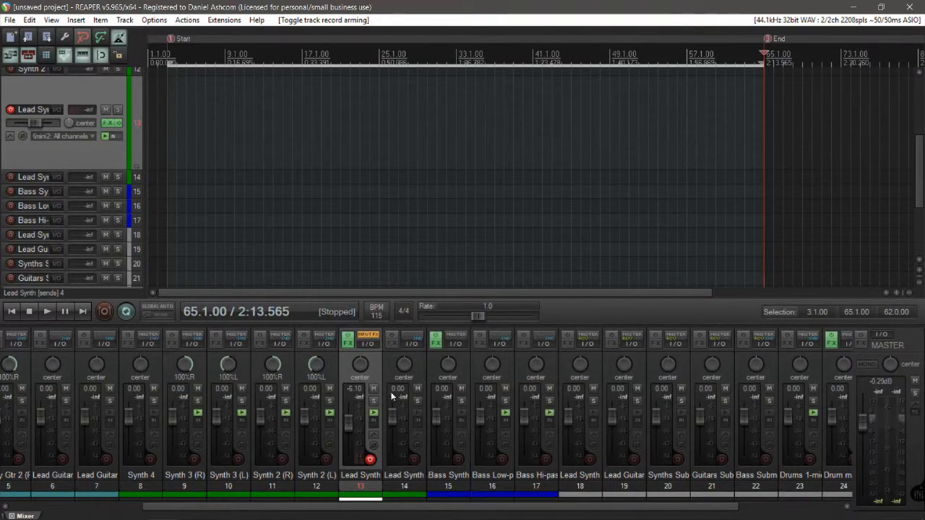
Step: Reopen Prophet V3 on Lead Synth track 13 and show its MIDI learn assignments
left_click(347, 343)
left_click_drag(443, 112, 441, 60)
scroll(636, 288, "down", 1)
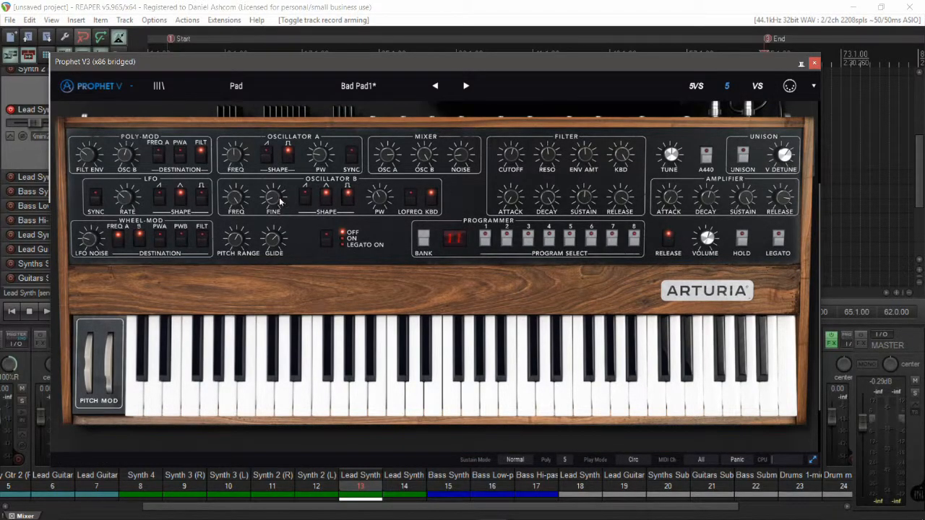
left_click(790, 87)
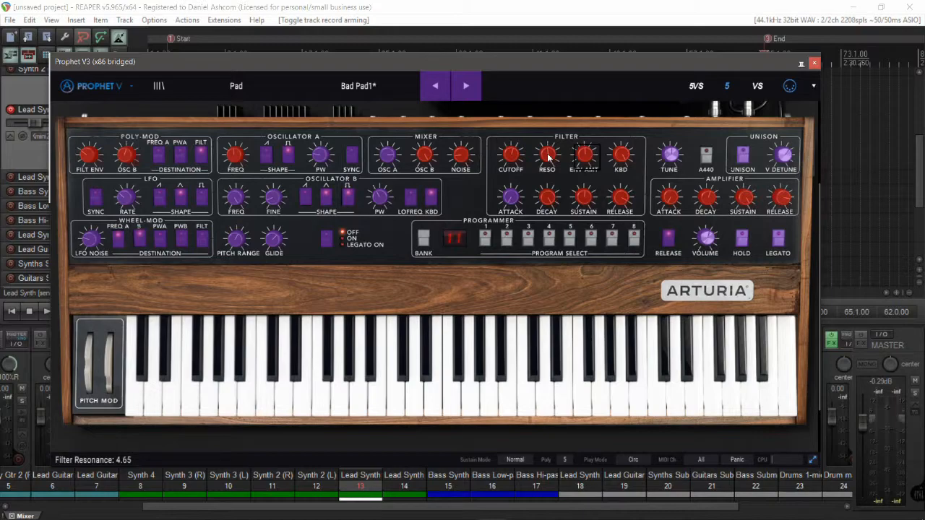
Step: Check the MIDI assignments of the filter's cutoff, resonance and envelope amount knobs, and close Prophet V3 with its effects chain
left_click(511, 156)
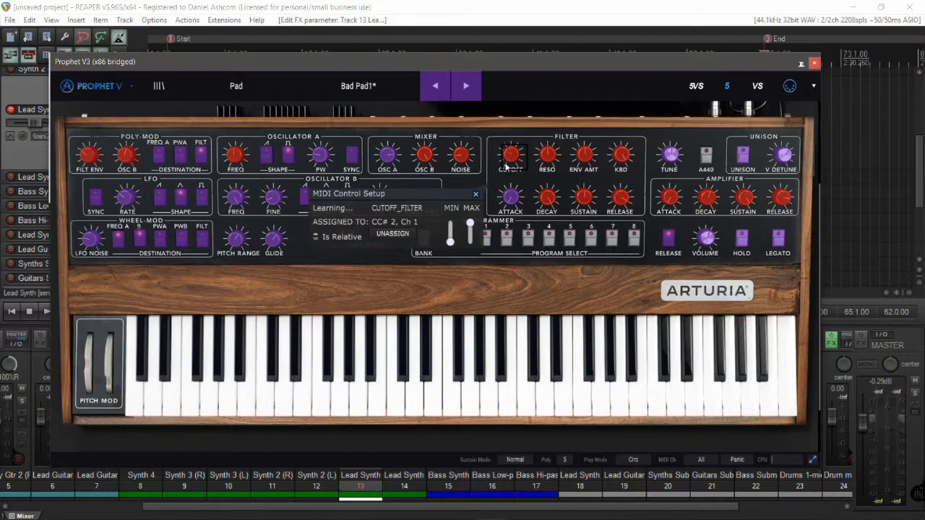
left_click(548, 153)
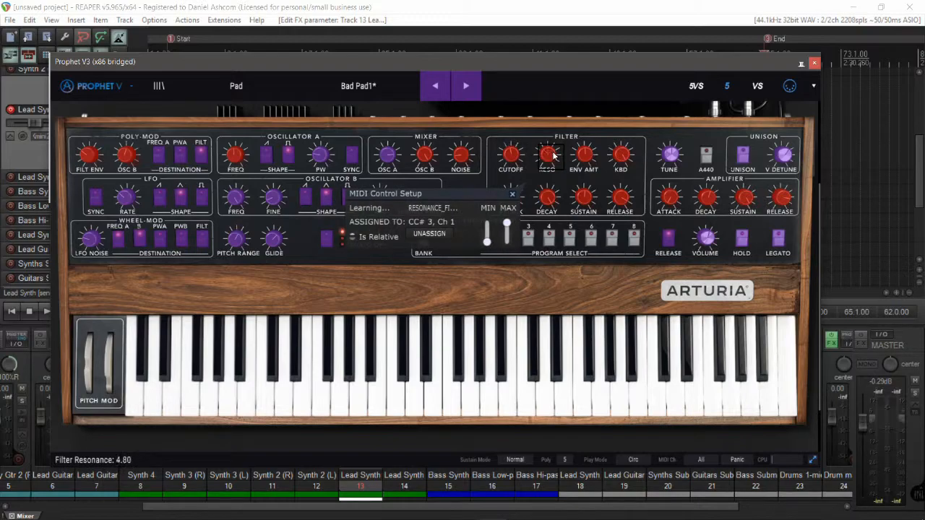
left_click(591, 154)
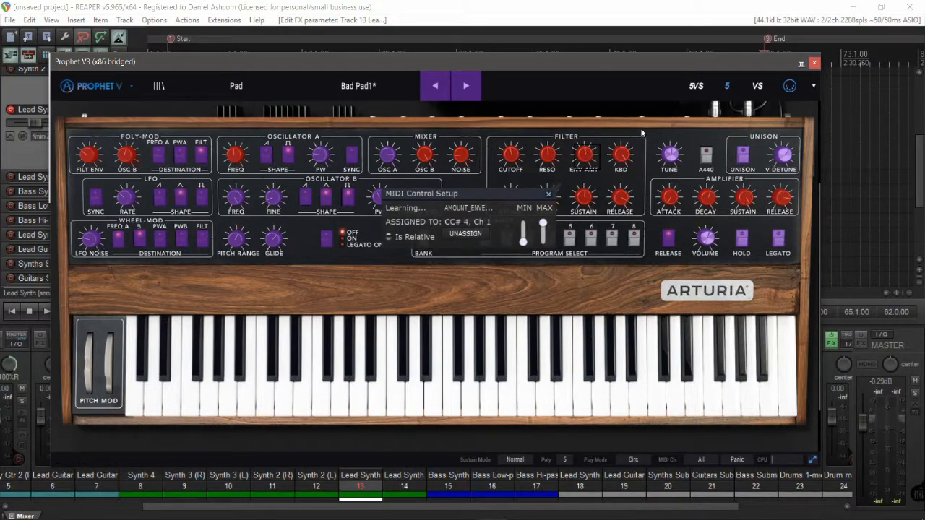
left_click(794, 90)
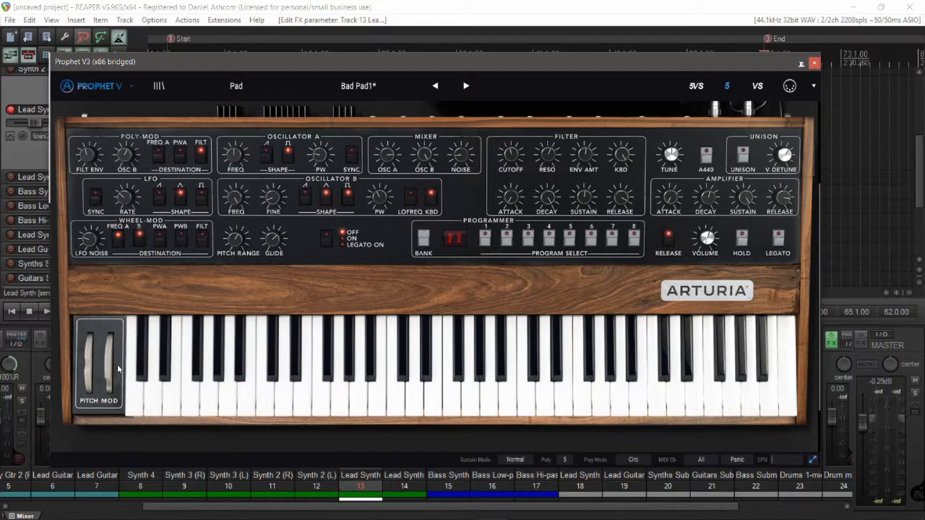
left_click(815, 63)
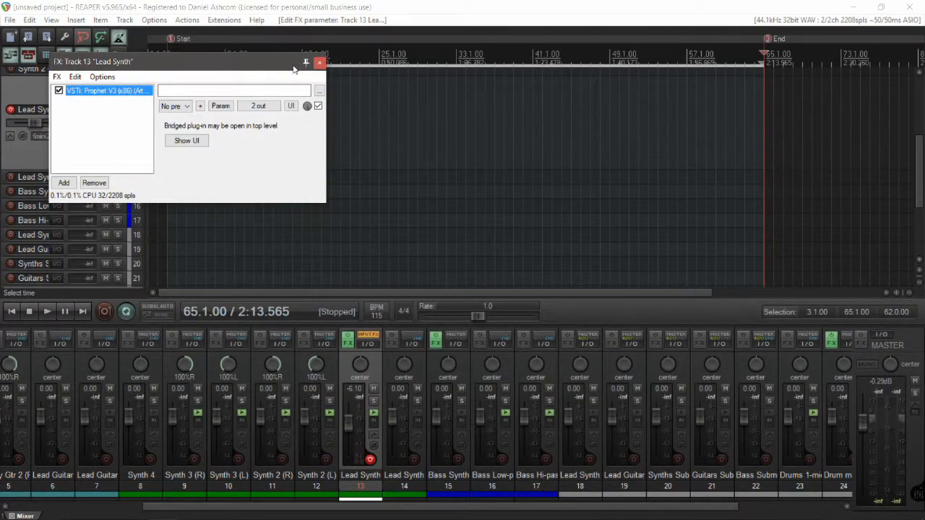
left_click(319, 62)
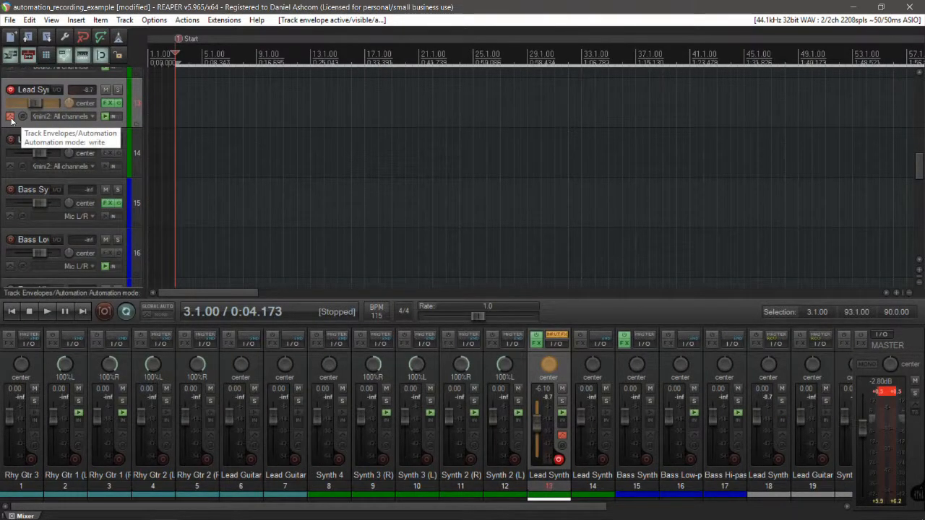
Step: Activate the Filter CutOff, Filter Resonance, Filter Envelope Amount and Osc A Freq envelopes on Lead Synth track 13
left_click(10, 117)
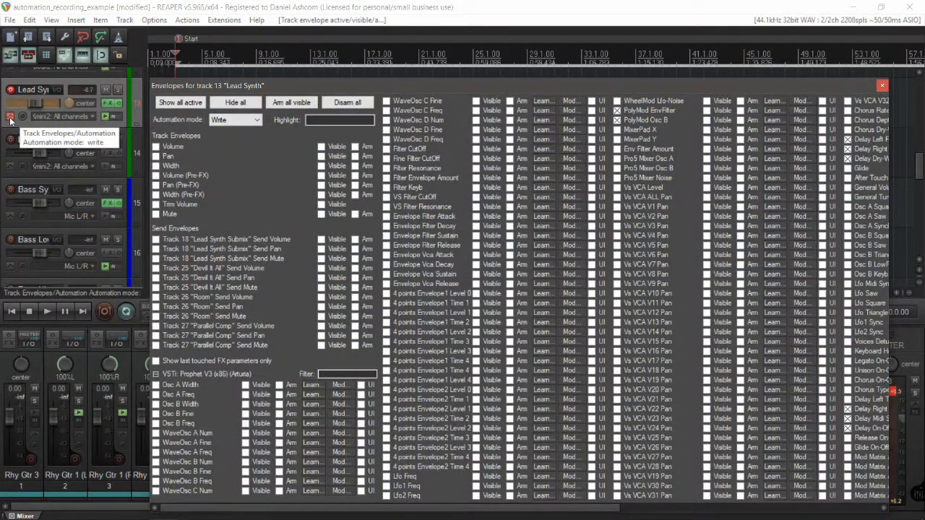
left_click(386, 149)
left_click(386, 168)
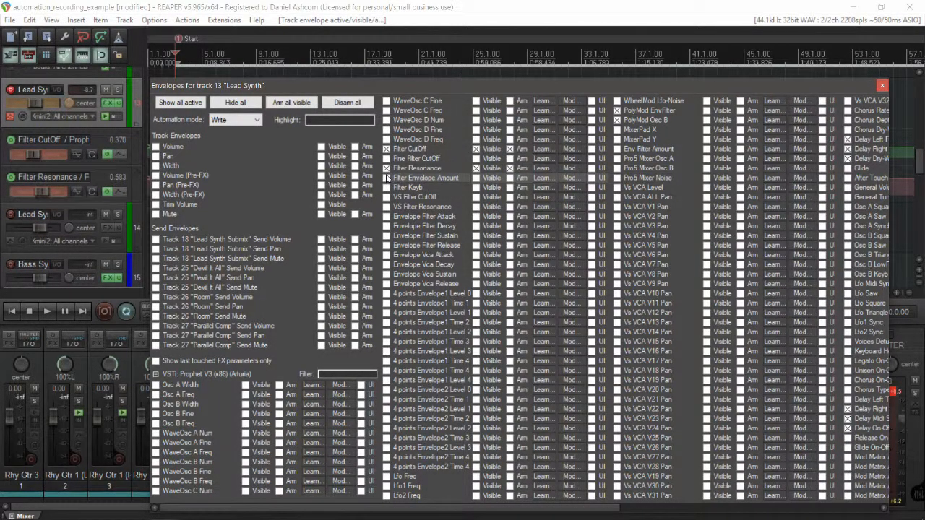
left_click(385, 178)
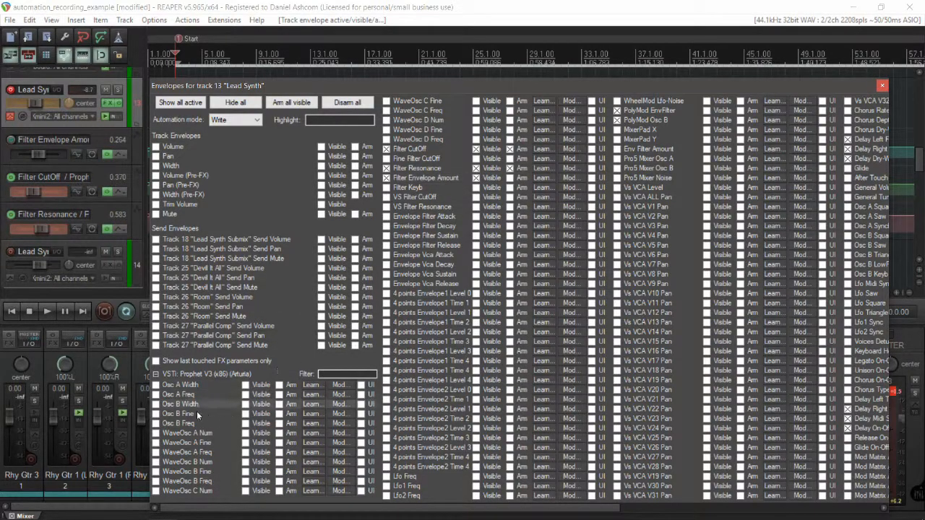
left_click(155, 394)
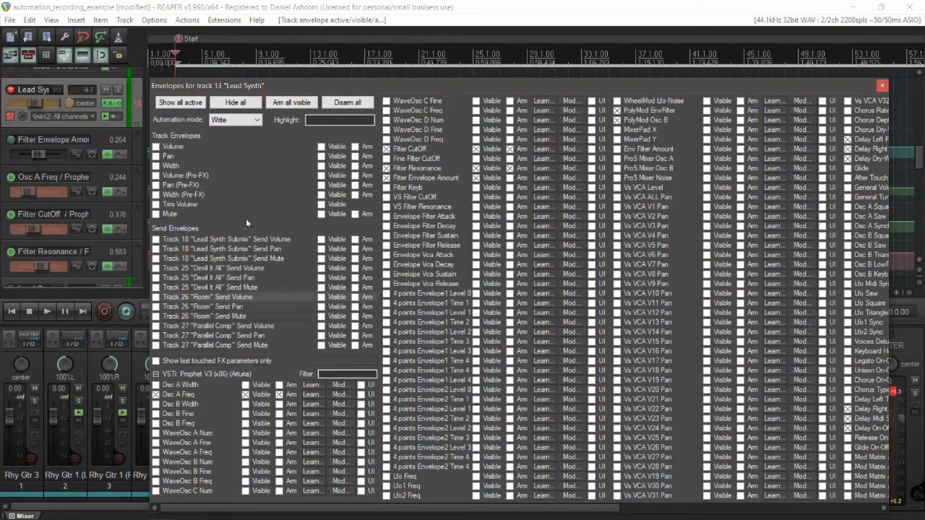
Step: Arm the visible Lead Synth envelopes, including Filter Envelope Amount, and record MIDI with automation from bar 3 to about bar 9
left_click(291, 104)
left_click(881, 85)
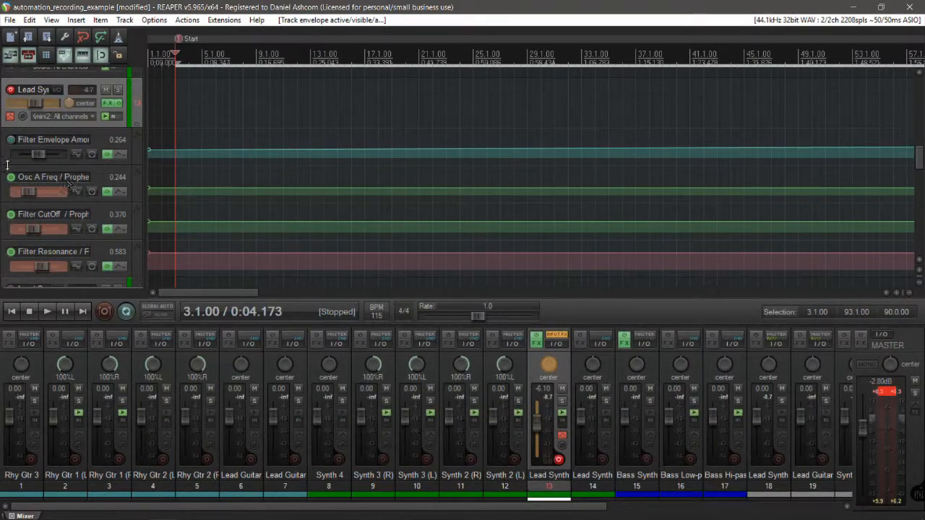
left_click(11, 140)
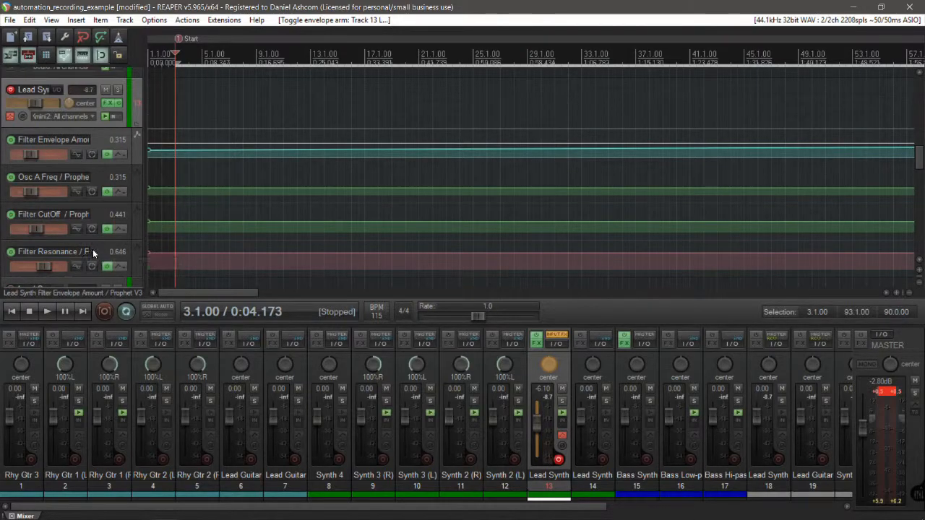
left_click(104, 312)
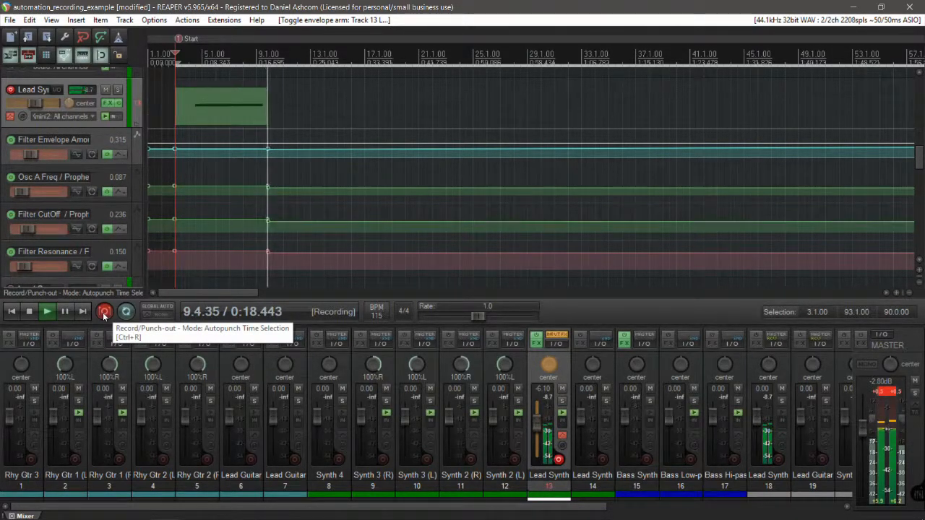
left_click(104, 312)
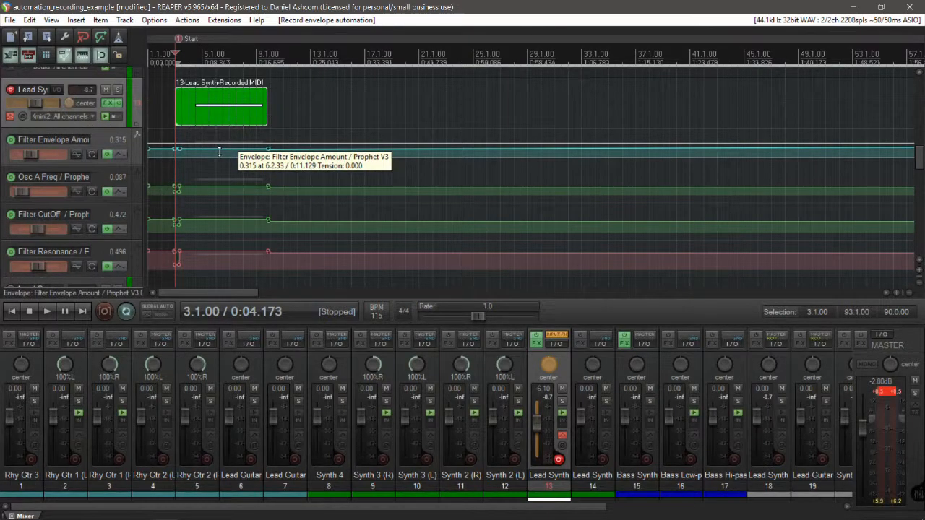
Step: Set the Lead Synth track's automation mode to Trim/Read and play back the recorded take
left_click(10, 115)
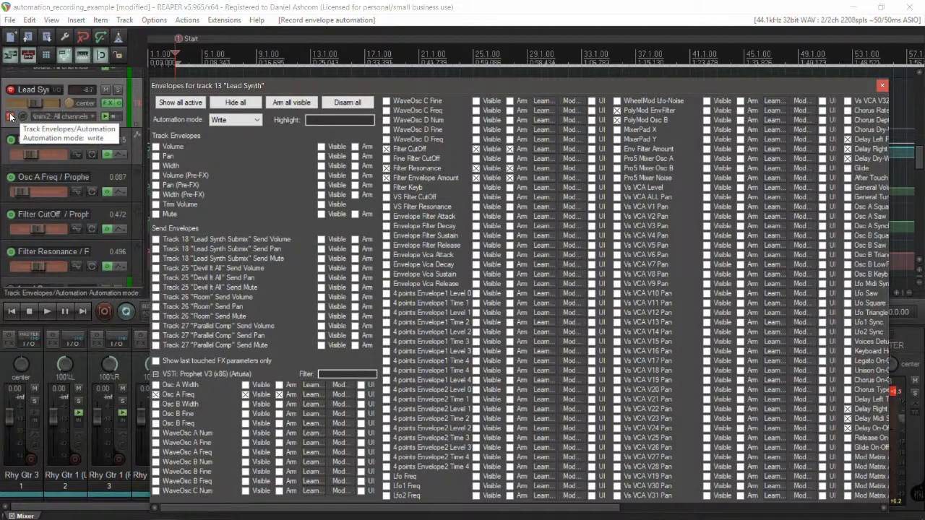
left_click(234, 121)
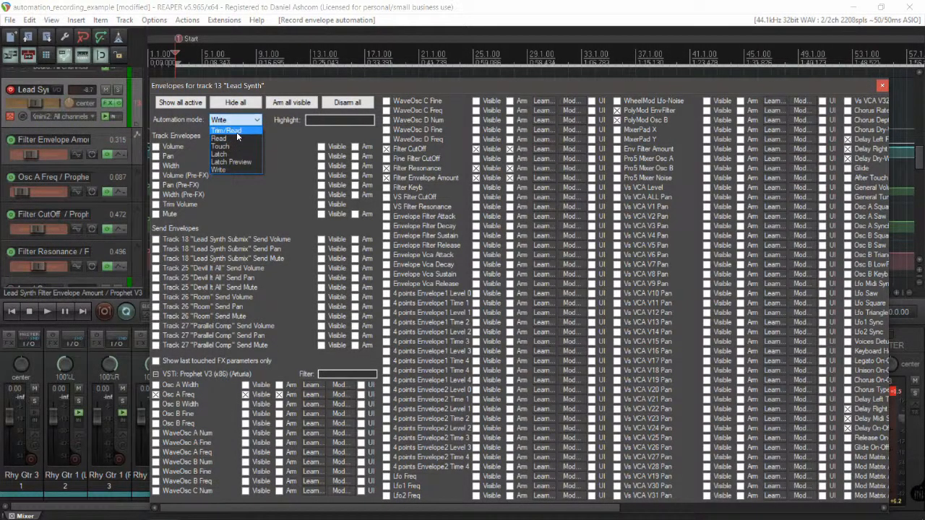
left_click(228, 131)
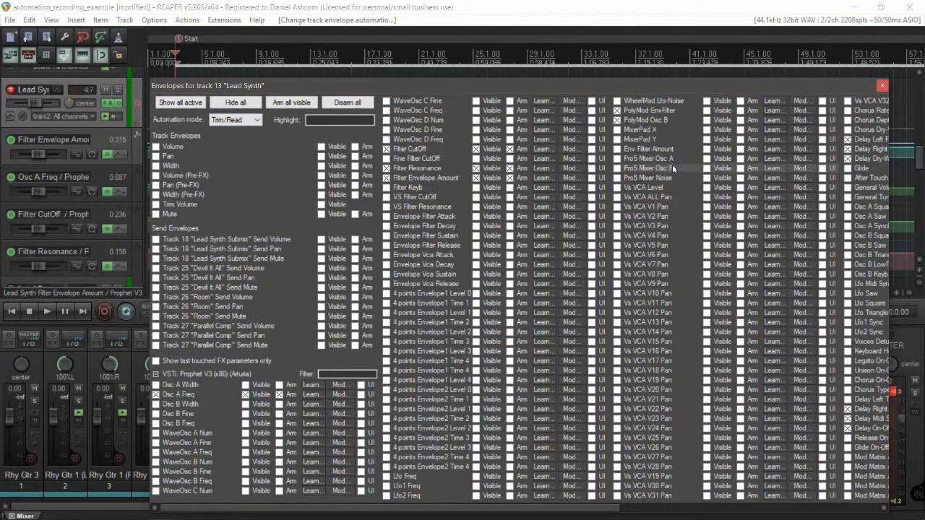
left_click(881, 87)
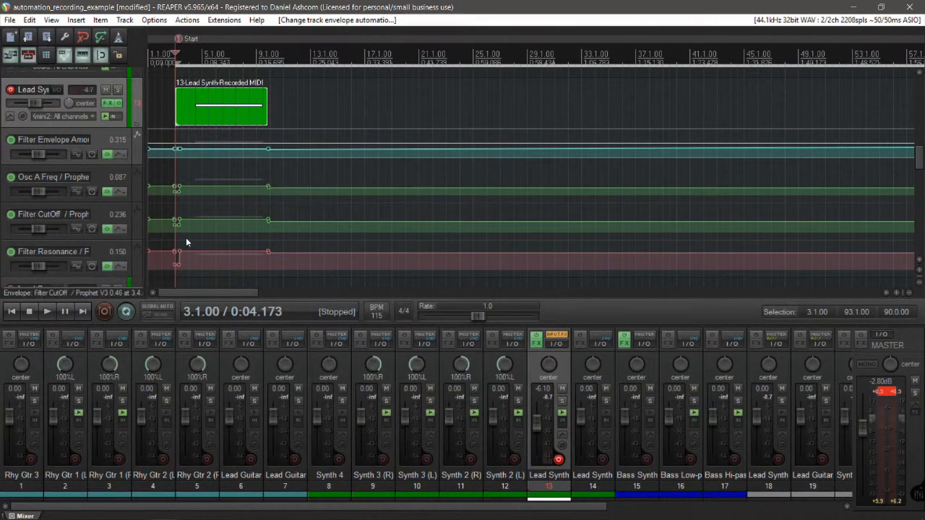
key("space")
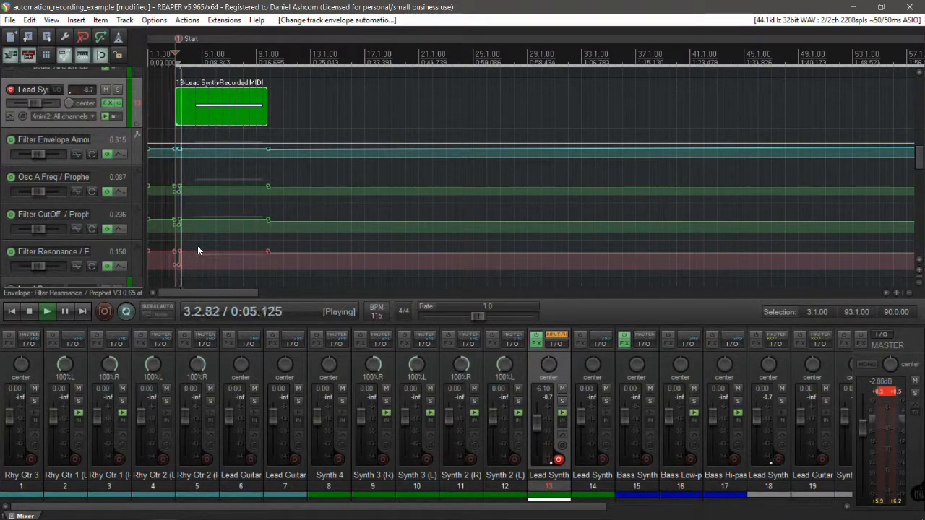